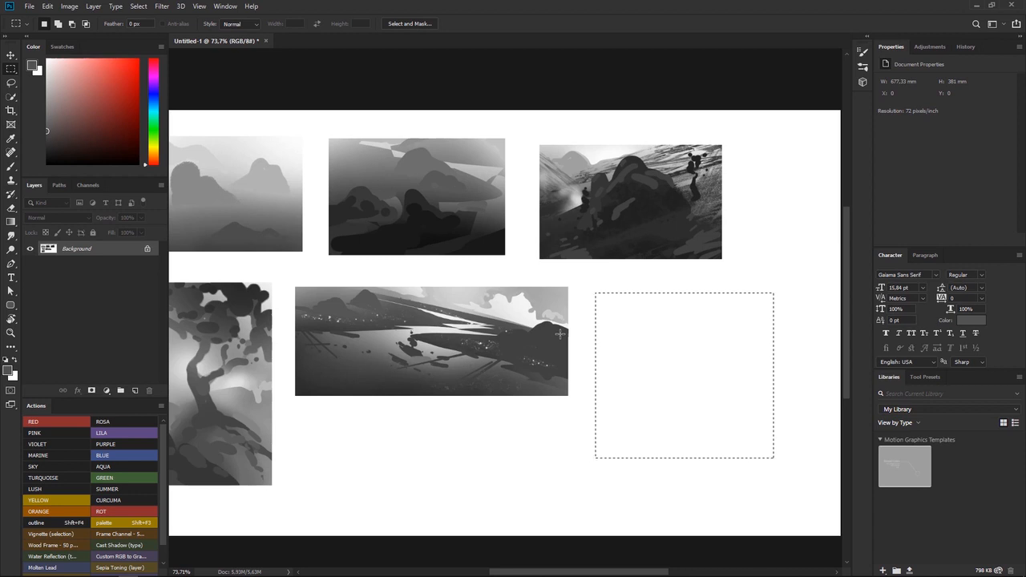
pyautogui.press('space')
pyautogui.moveTo(436, 174); pyautogui.dragTo(497, 187)
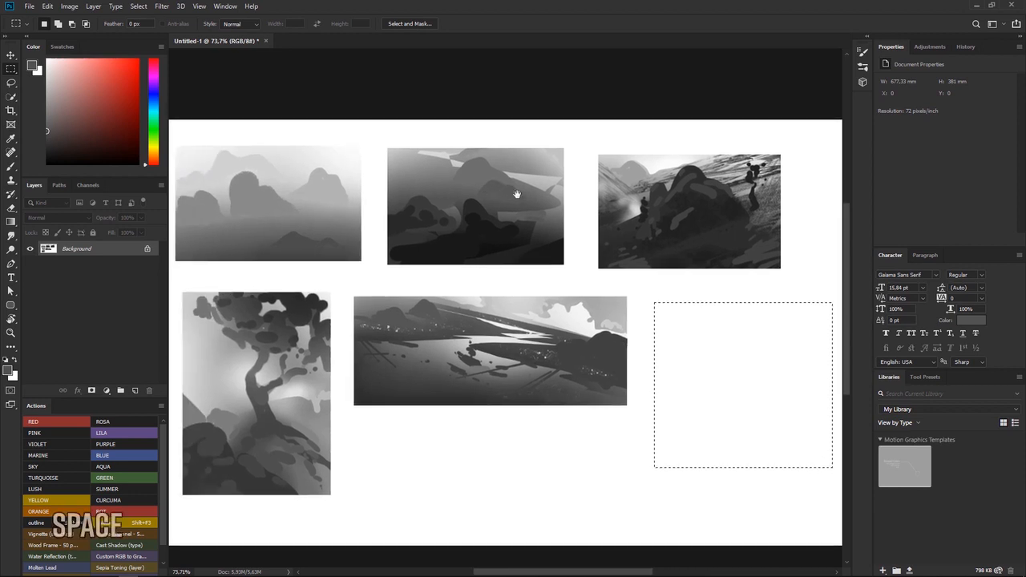
pyautogui.moveTo(591, 270); pyautogui.dragTo(569, 270)
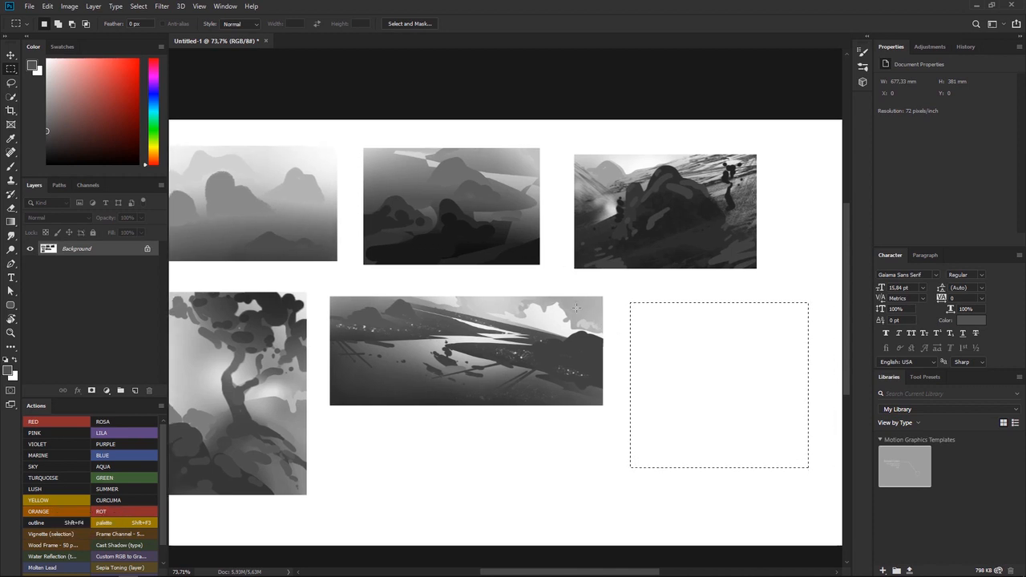
pyautogui.moveTo(255, 183); pyautogui.dragTo(298, 183)
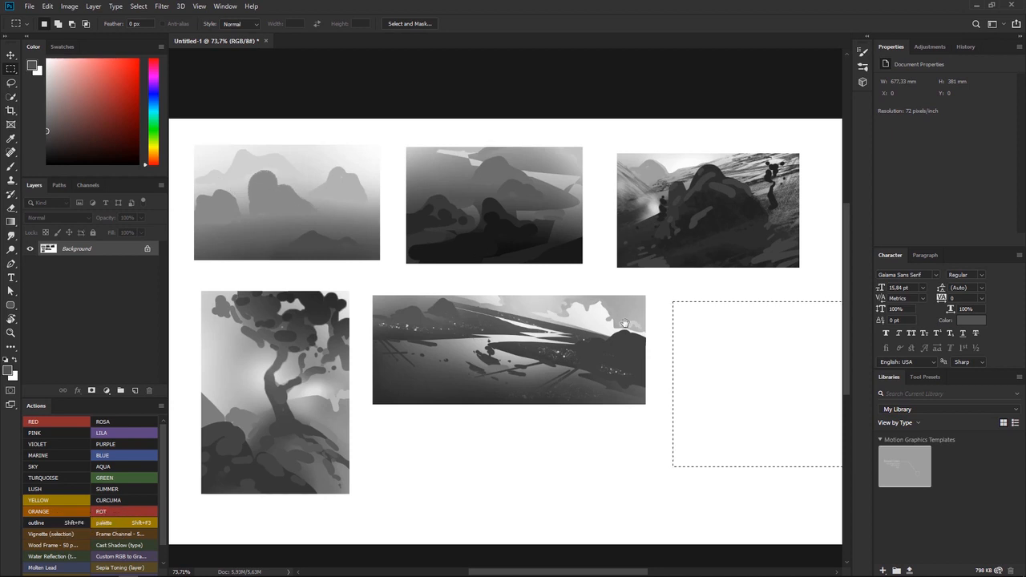
# Block in a black diagonal hillside inside the empty square selection using a hard round brush at 120 px
pyautogui.moveTo(626, 320); pyautogui.dragTo(543, 311)
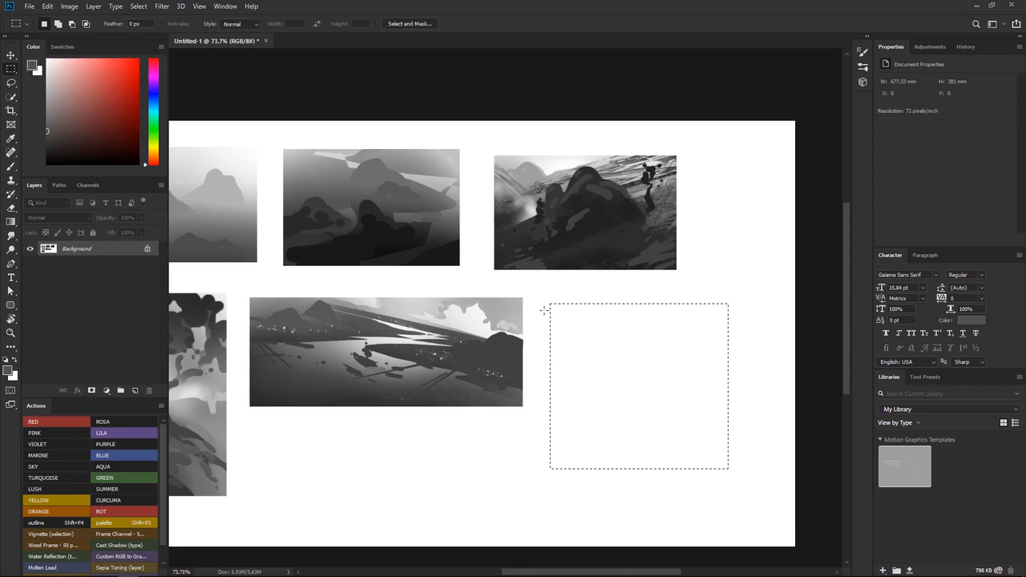
pyautogui.press('b')
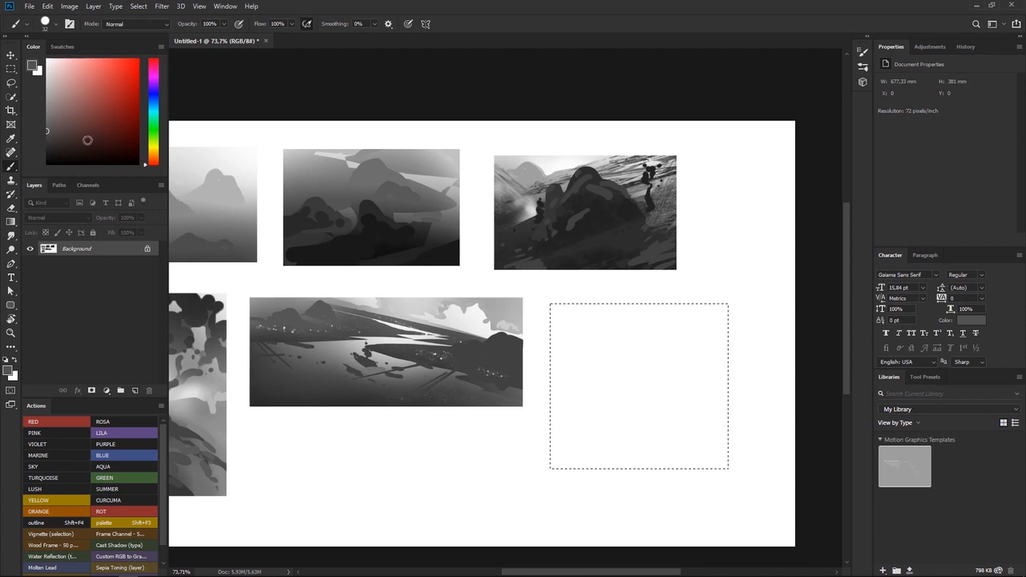
pyautogui.press('d')
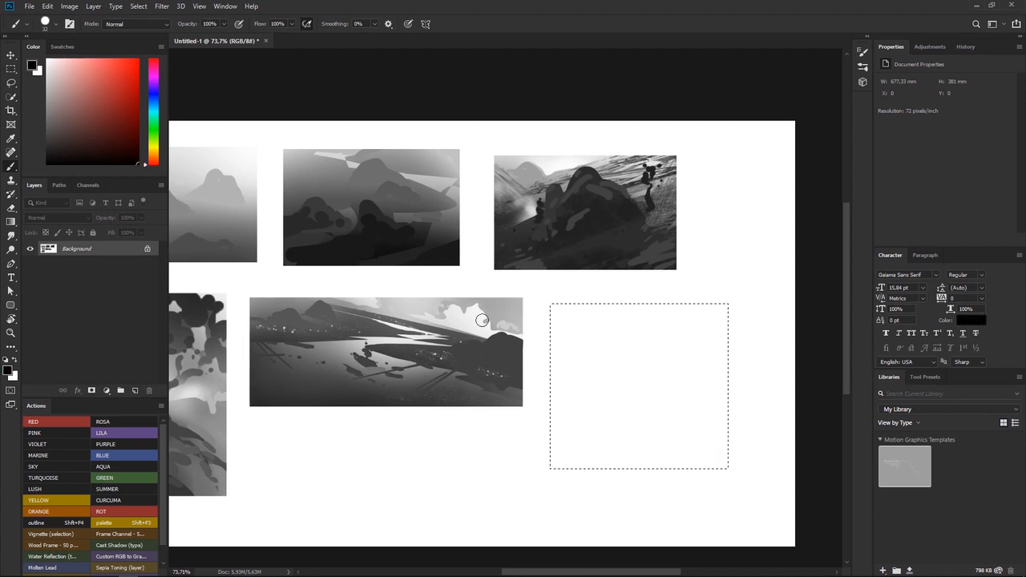
pyautogui.rightClick(510, 311)
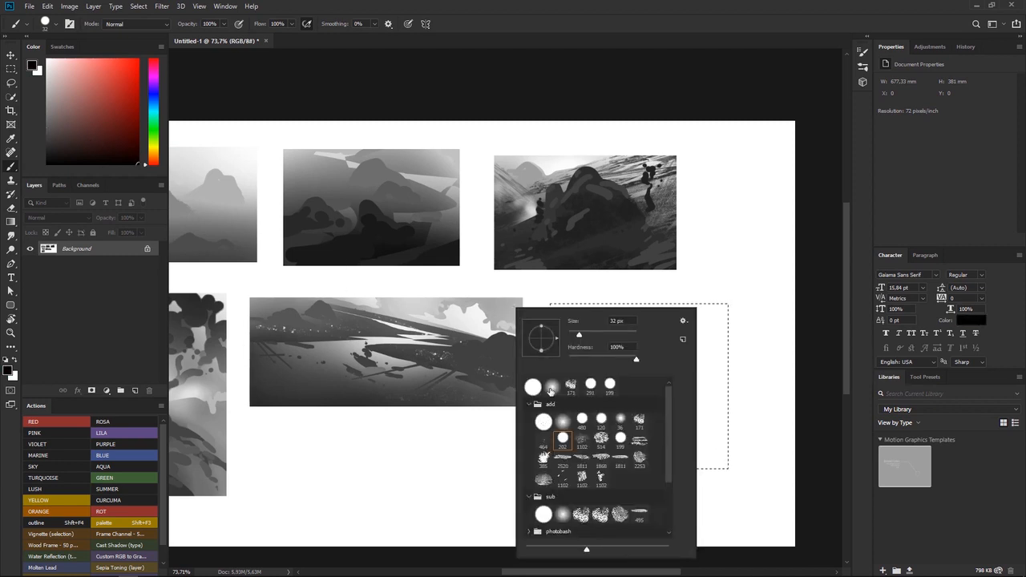
pyautogui.click(543, 420)
pyautogui.moveTo(579, 335); pyautogui.dragTo(603, 336)
pyautogui.moveTo(544, 255); pyautogui.dragTo(678, 422)
pyautogui.moveTo(533, 345)
pyautogui.mouseDown()
pyautogui.moveTo(683, 447)
pyautogui.moveTo(481, 420)
pyautogui.moveTo(641, 469)
pyautogui.mouseUp()
pyautogui.moveTo(666, 364); pyautogui.dragTo(714, 396)
# Refine the hillside's upper edge with alternating black and white strokes, clearing the sky above the slope
pyautogui.moveTo(603, 330)
pyautogui.mouseDown()
pyautogui.moveTo(707, 415)
pyautogui.moveTo(652, 357)
pyautogui.moveTo(529, 336)
pyautogui.mouseUp()
pyautogui.keyDown('alt'); pyautogui.click(687, 363); pyautogui.keyUp('alt')
pyautogui.hotkey('ctrl', 'z')
pyautogui.moveTo(673, 353)
pyautogui.mouseDown()
pyautogui.moveTo(611, 325)
pyautogui.moveTo(575, 370)
pyautogui.moveTo(618, 382)
pyautogui.mouseUp()
pyautogui.keyDown('alt'); pyautogui.click(629, 377); pyautogui.keyUp('alt')
pyautogui.moveTo(545, 330); pyautogui.dragTo(607, 362)
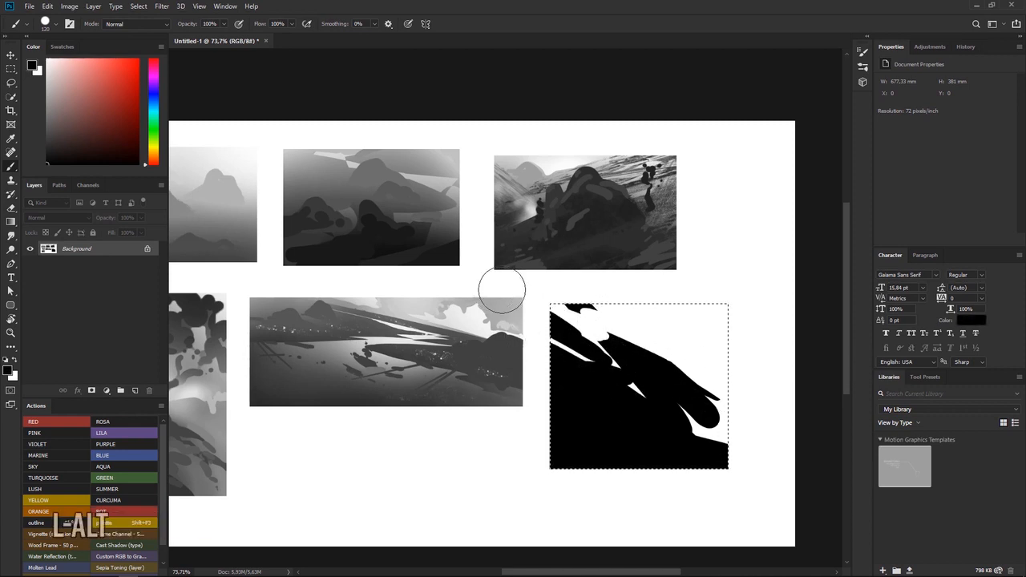
pyautogui.keyDown('alt'); pyautogui.click(661, 347); pyautogui.keyUp('alt')
pyautogui.moveTo(612, 327); pyautogui.dragTo(724, 383)
# Reduce the brush to 18 px and paint thin black slivers along the ridge line
pyautogui.keyDown('alt'); pyautogui.click(671, 391); pyautogui.keyUp('alt')
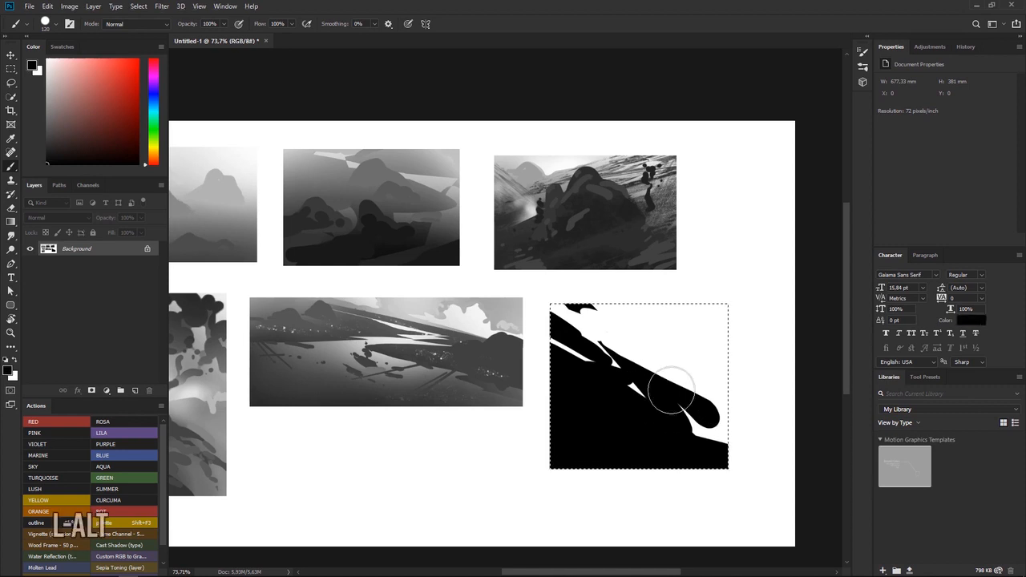
pyautogui.rightClick(751, 392)
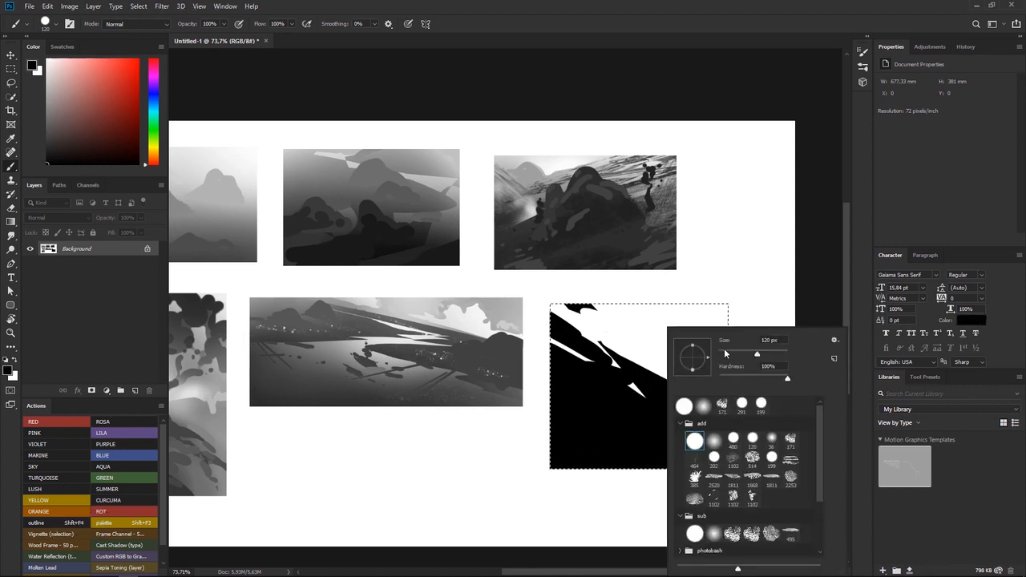
pyautogui.moveTo(605, 343); pyautogui.dragTo(687, 371)
pyautogui.moveTo(620, 350); pyautogui.dragTo(683, 388)
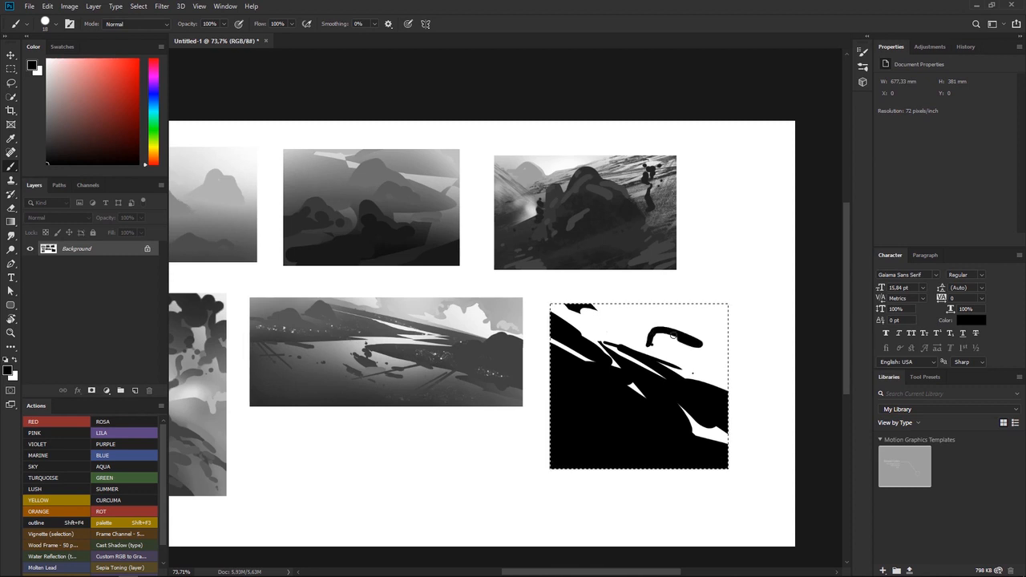
# Shape the black flying silhouette in the sky, trimming its edges with white and extending it with a long thin black nose
pyautogui.keyDown('alt'); pyautogui.click(670, 322); pyautogui.keyUp('alt')
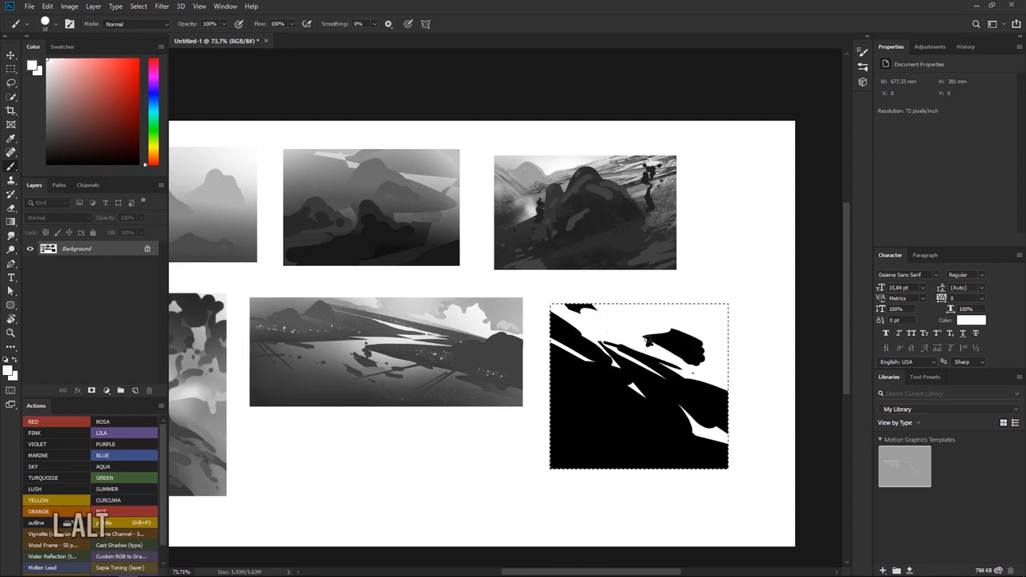
pyautogui.moveTo(697, 326); pyautogui.dragTo(710, 372)
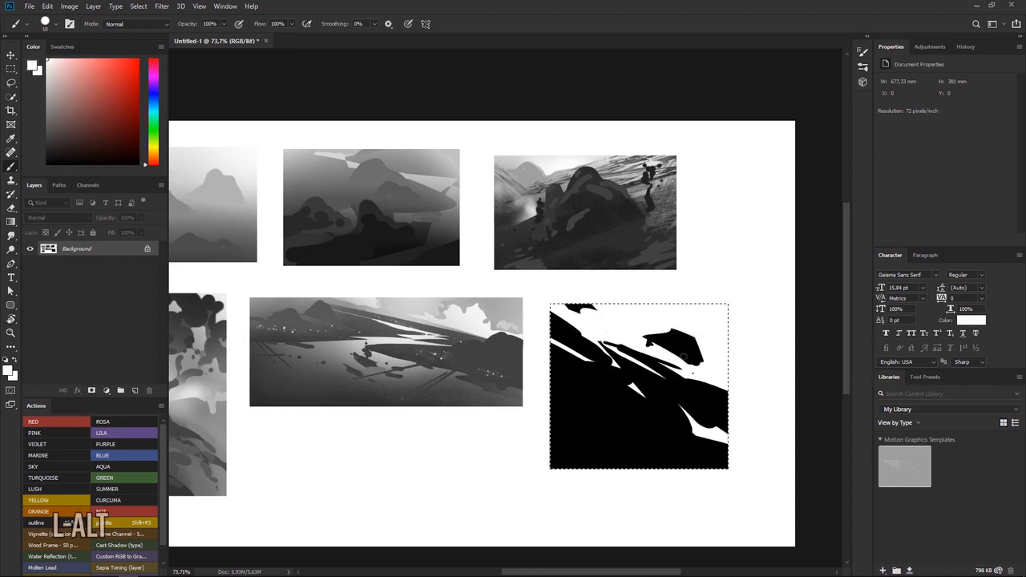
pyautogui.keyDown('alt'); pyautogui.click(667, 337); pyautogui.keyUp('alt')
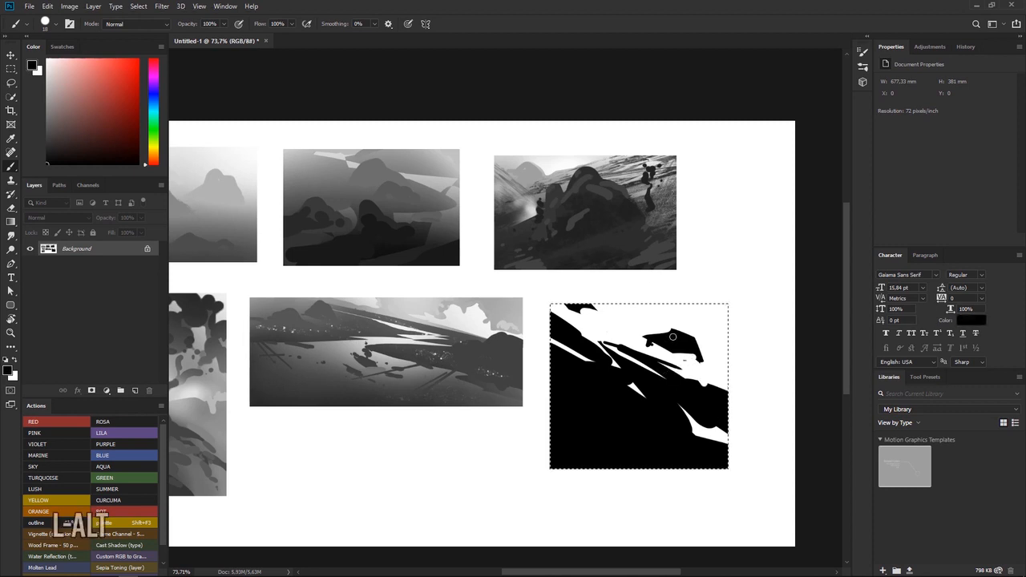
pyautogui.click(609, 313)
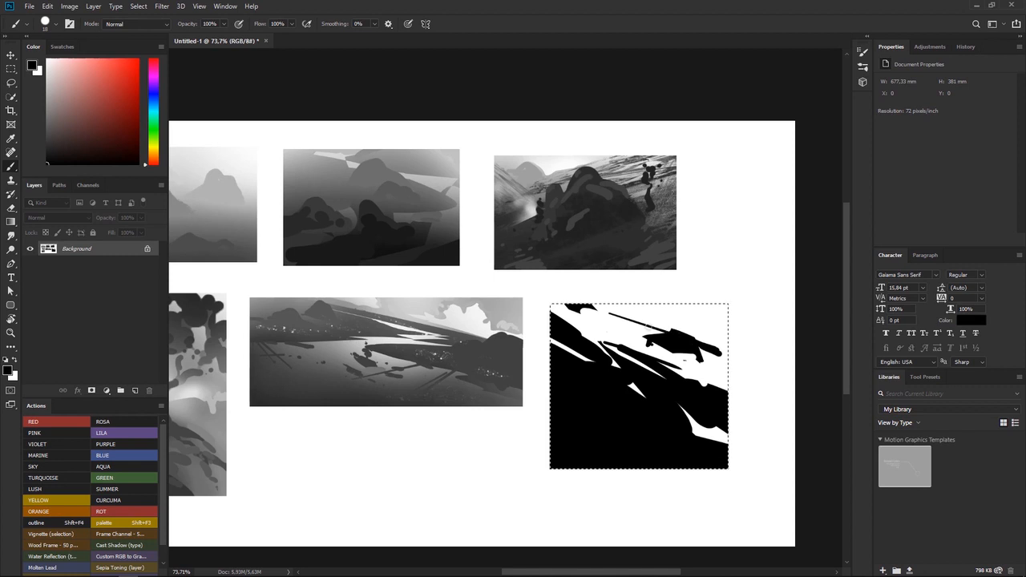
pyautogui.keyDown('alt'); pyautogui.click(713, 359); pyautogui.keyUp('alt')
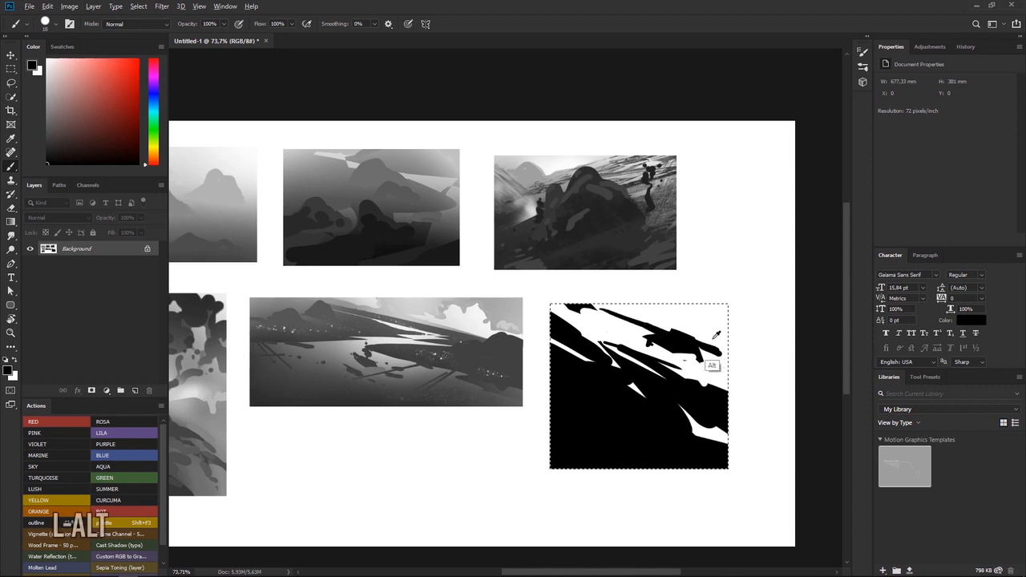
pyautogui.moveTo(706, 367); pyautogui.dragTo(724, 356)
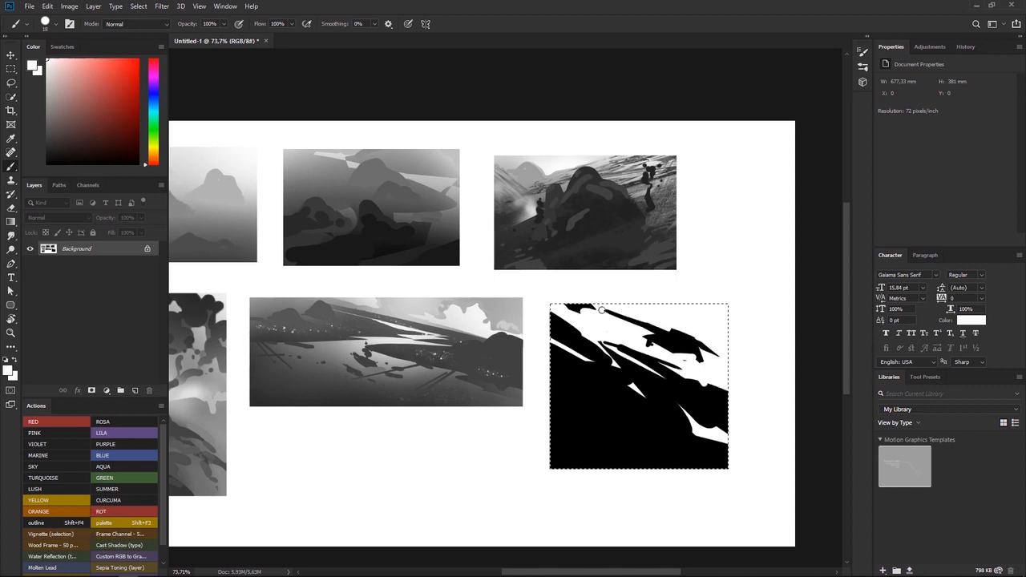
# Copy the selected square sketch onto a new layer
pyautogui.moveTo(664, 382); pyautogui.dragTo(710, 385)
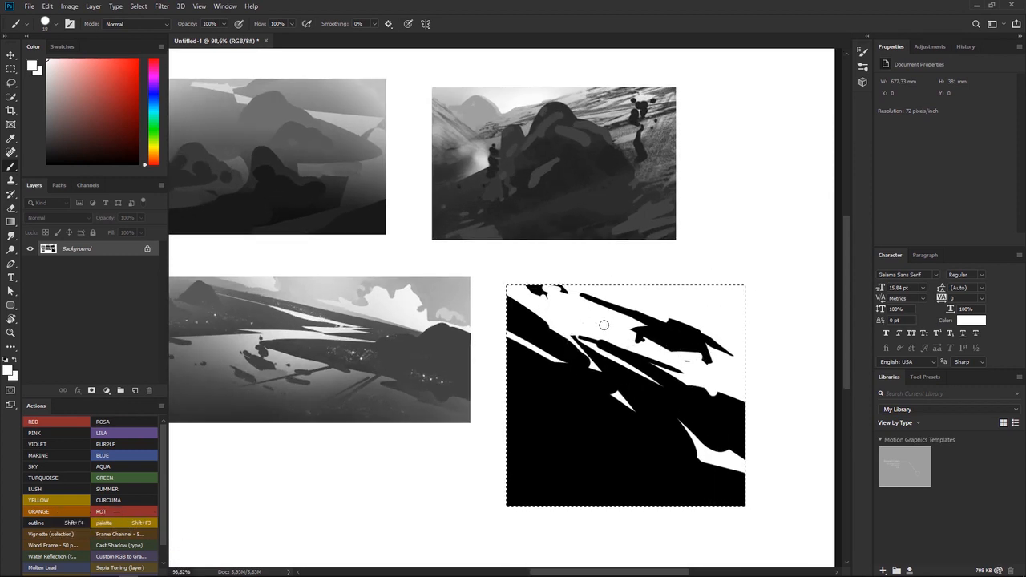
pyautogui.moveTo(572, 341); pyautogui.dragTo(499, 316)
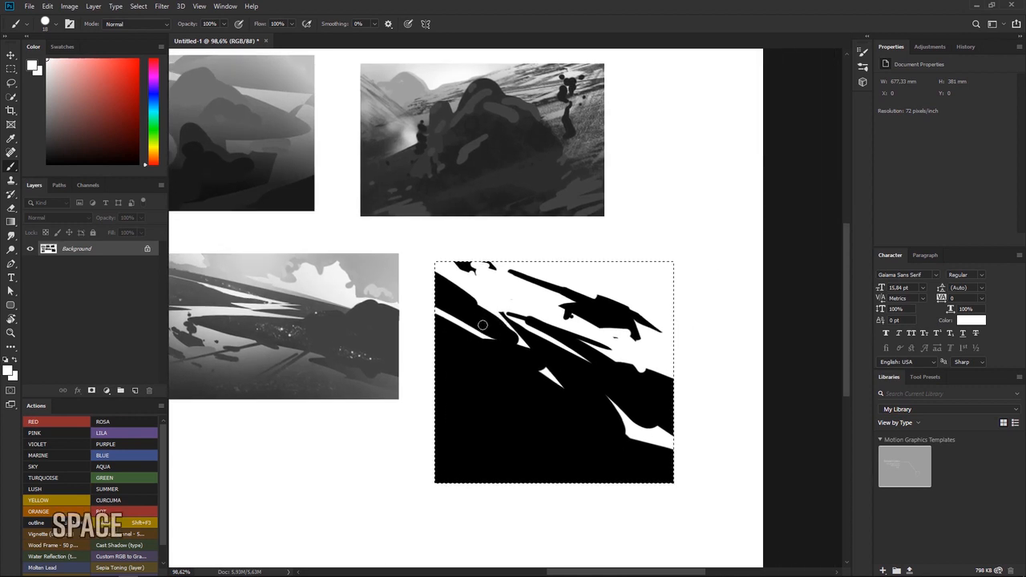
pyautogui.hotkey('ctrl', 'j')
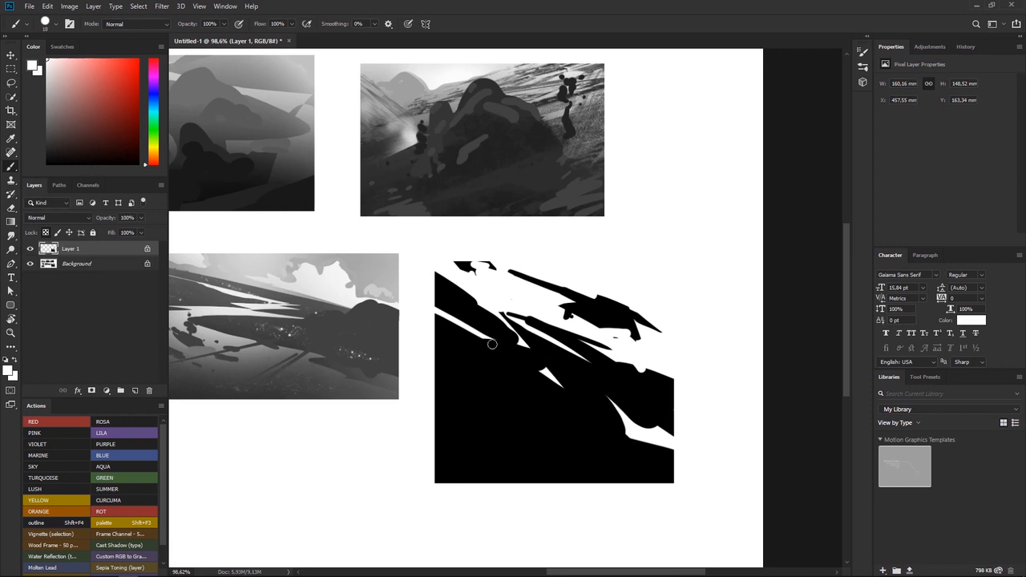
# Select the white sky around the flying silhouette with the Quick Selection tool
pyautogui.press('w')
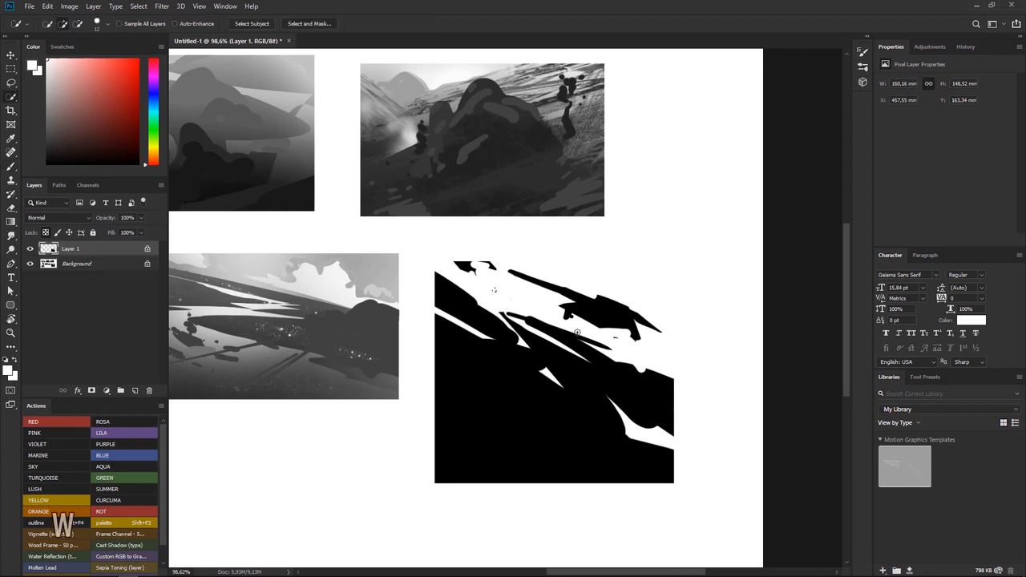
pyautogui.click(536, 395)
pyautogui.click(607, 323)
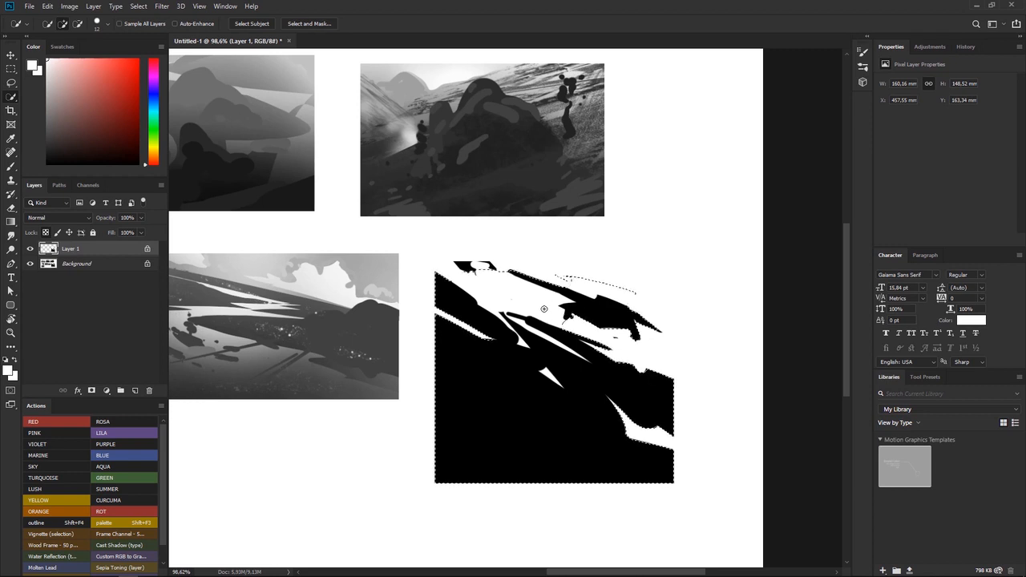
pyautogui.hotkey('ctrl', 'd')
pyautogui.moveTo(566, 319); pyautogui.dragTo(625, 348)
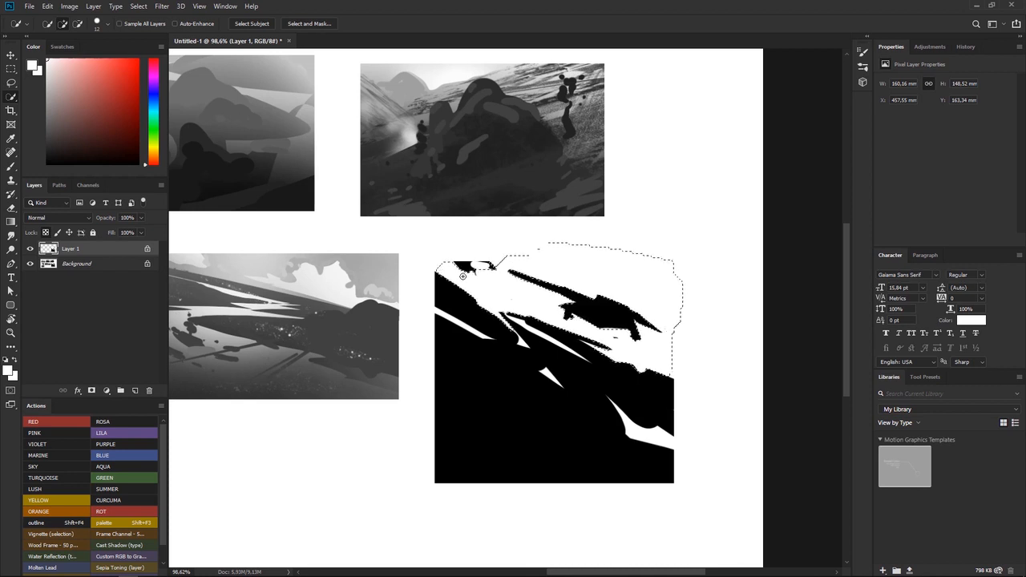
# Shade the selected sky with a light grey gradient using a soft round black brush at 338 px, undoing the excess darkening
pyautogui.press('b')
pyautogui.rightClick(522, 355)
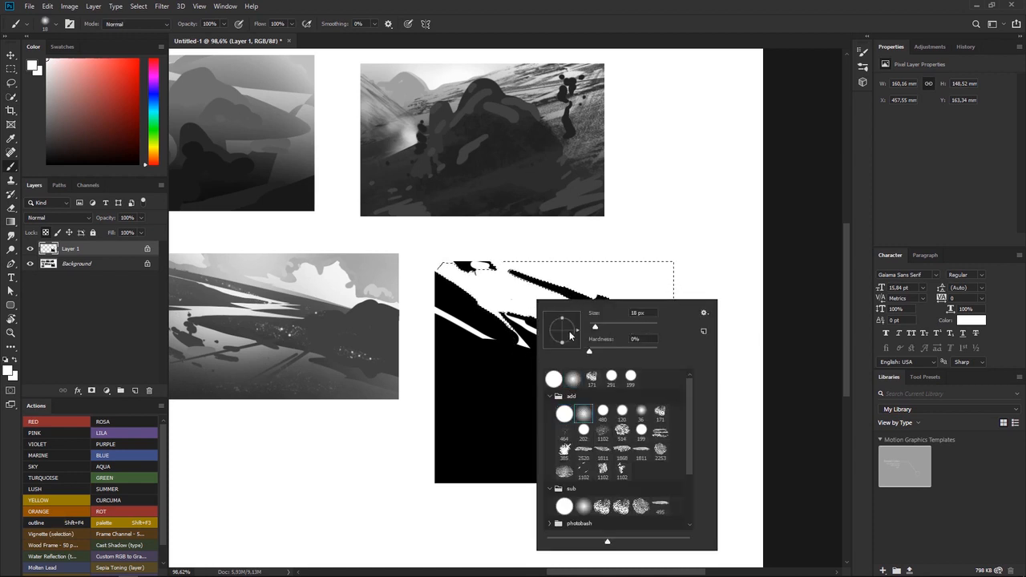
pyautogui.moveTo(642, 328); pyautogui.dragTo(647, 328)
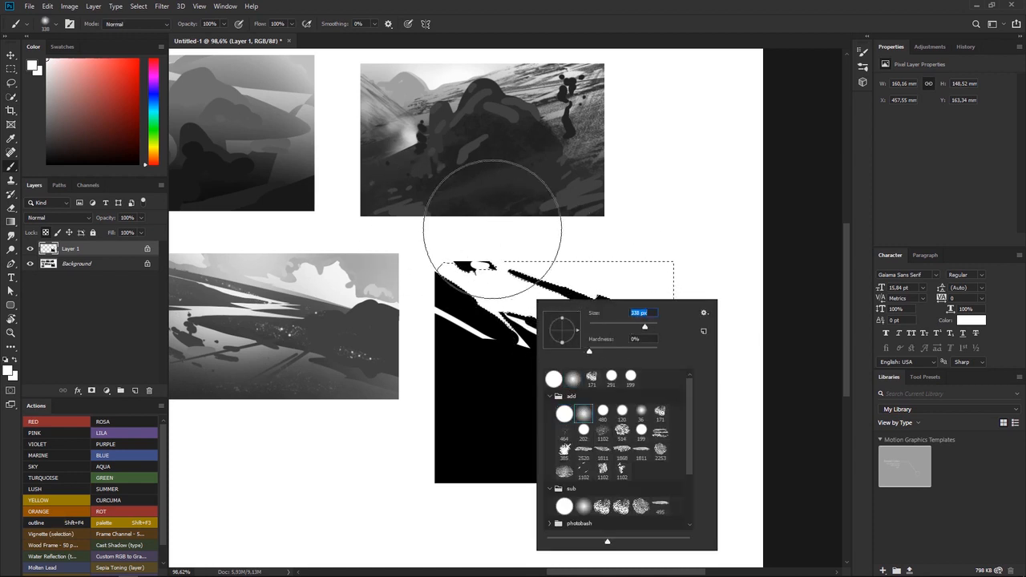
pyautogui.click(492, 232)
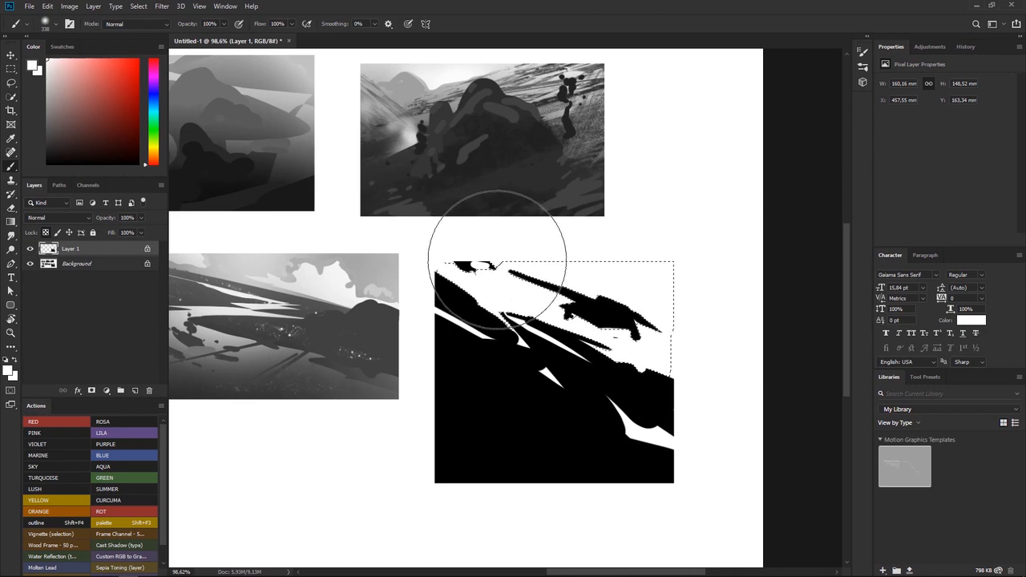
pyautogui.press('x')
pyautogui.moveTo(505, 224); pyautogui.dragTo(703, 280)
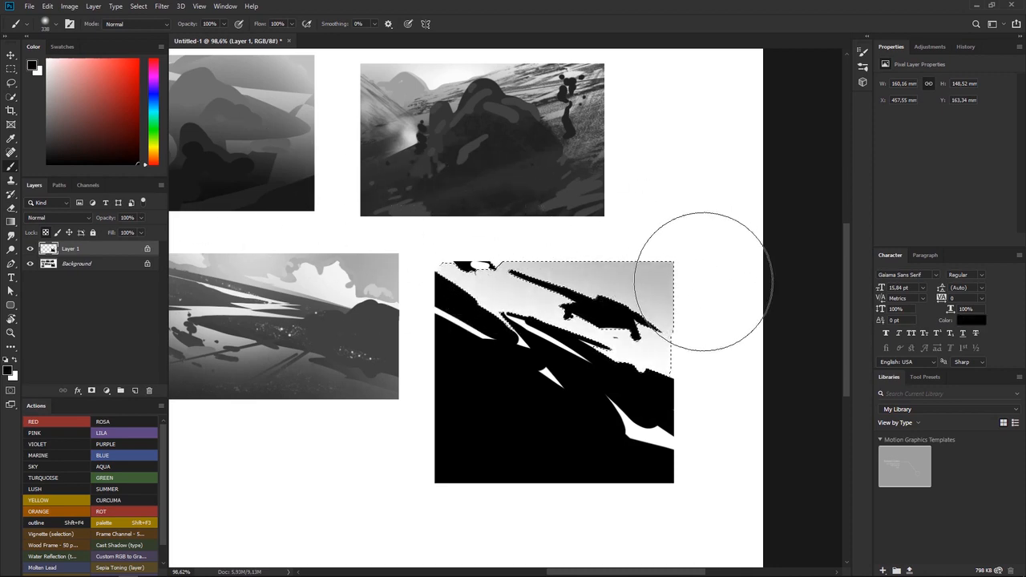
pyautogui.hotkey('ctrl', 'space')
pyautogui.moveTo(488, 237)
pyautogui.mouseDown()
pyautogui.moveTo(449, 245)
pyautogui.moveTo(470, 247)
pyautogui.mouseUp()
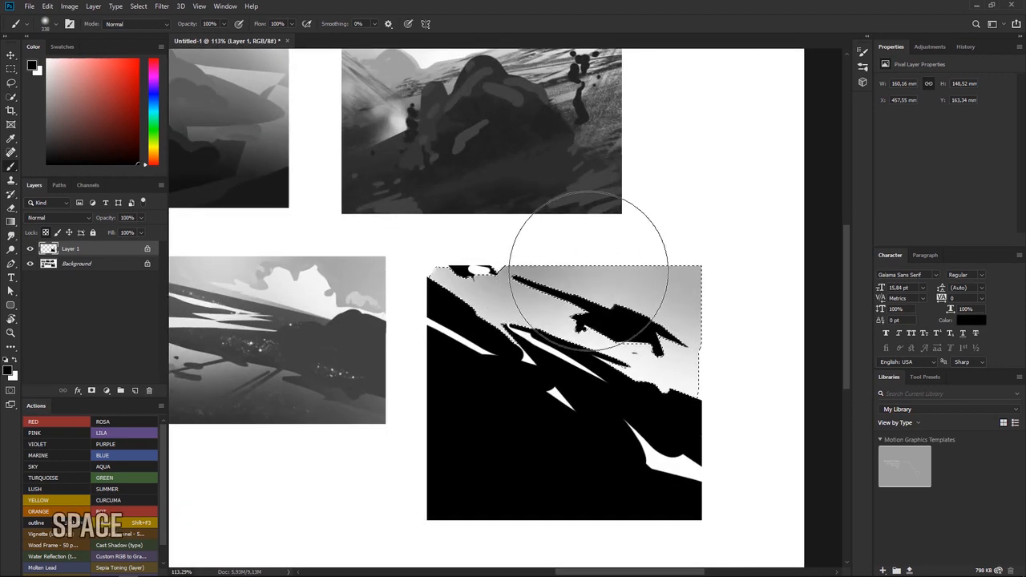
pyautogui.hotkey('ctrl', 'z')
# Drop the sky selection and select the black hillside with Quick Selection
pyautogui.press('space')
pyautogui.moveTo(470, 294); pyautogui.dragTo(442, 238)
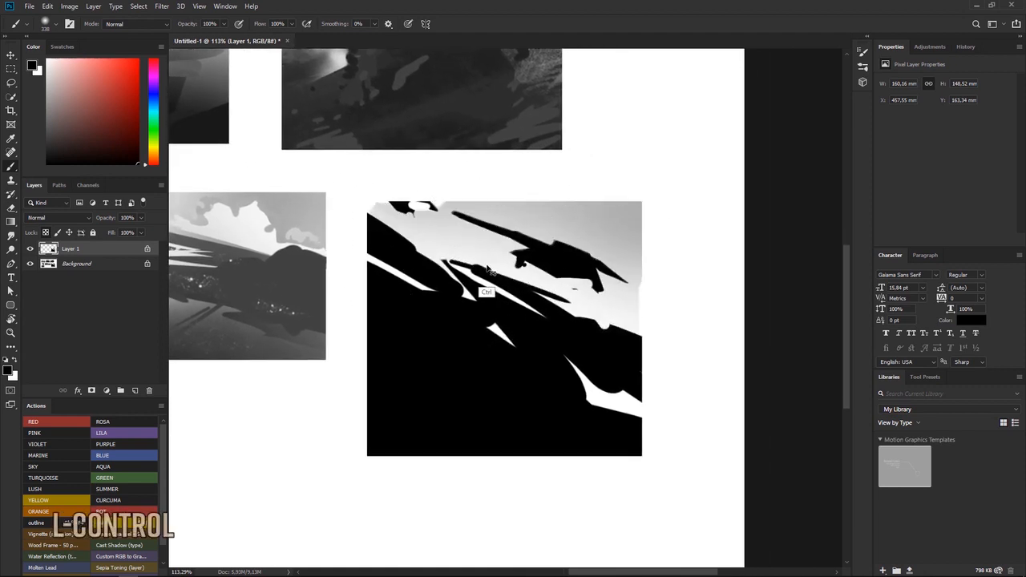
pyautogui.hotkey('ctrl', 'd')
pyautogui.press('w')
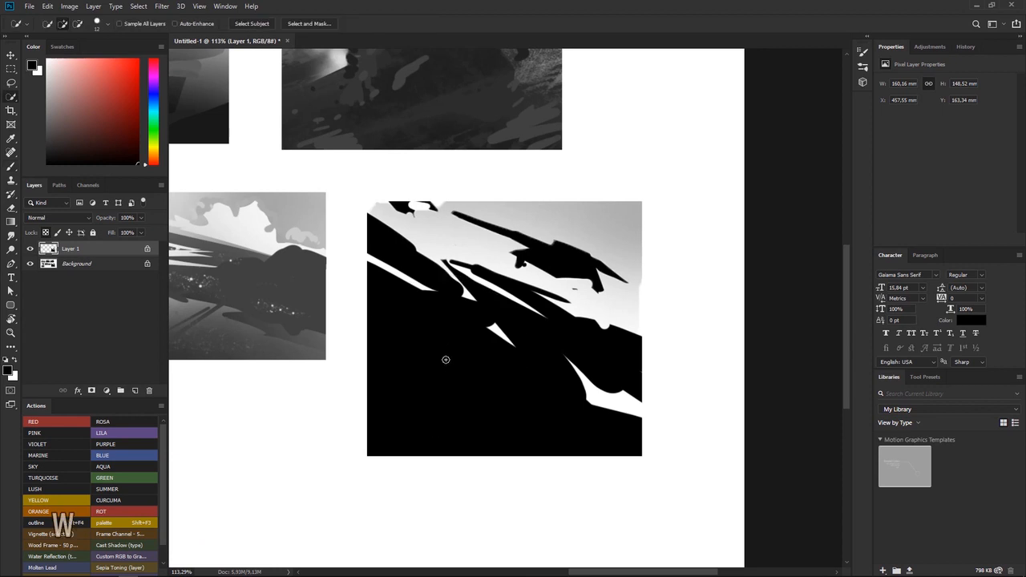
# Tone the white slivers inside the hillside down to grey with soft black brush strokes, undoing the excess darkening
pyautogui.press('b')
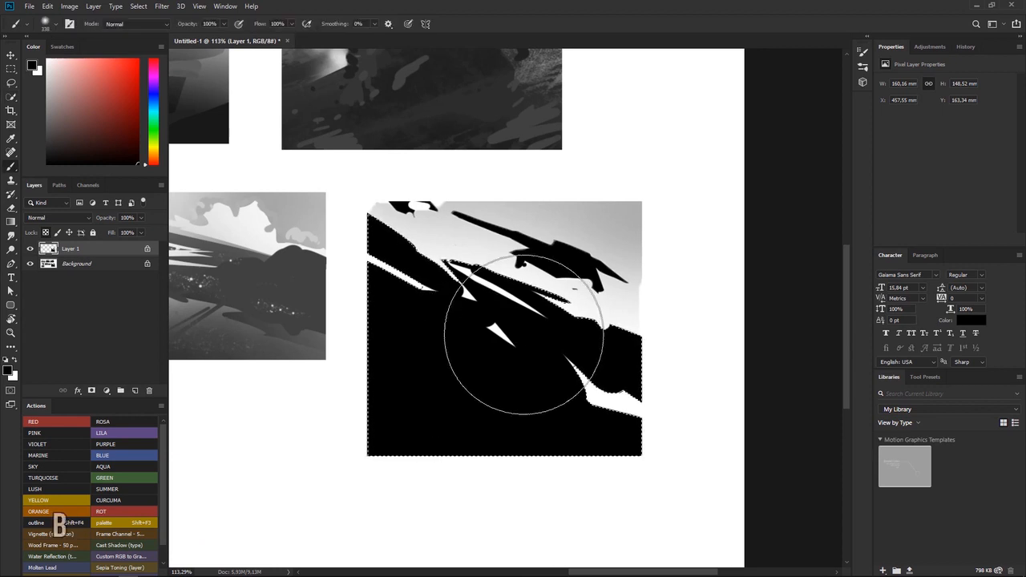
pyautogui.moveTo(469, 304); pyautogui.dragTo(644, 359)
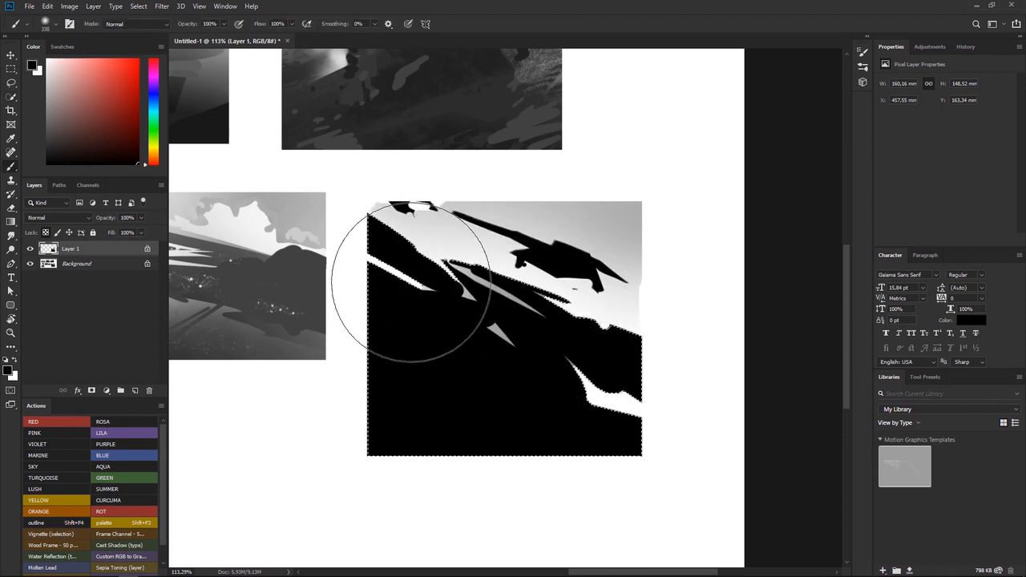
pyautogui.hotkey('ctrl', 'z')
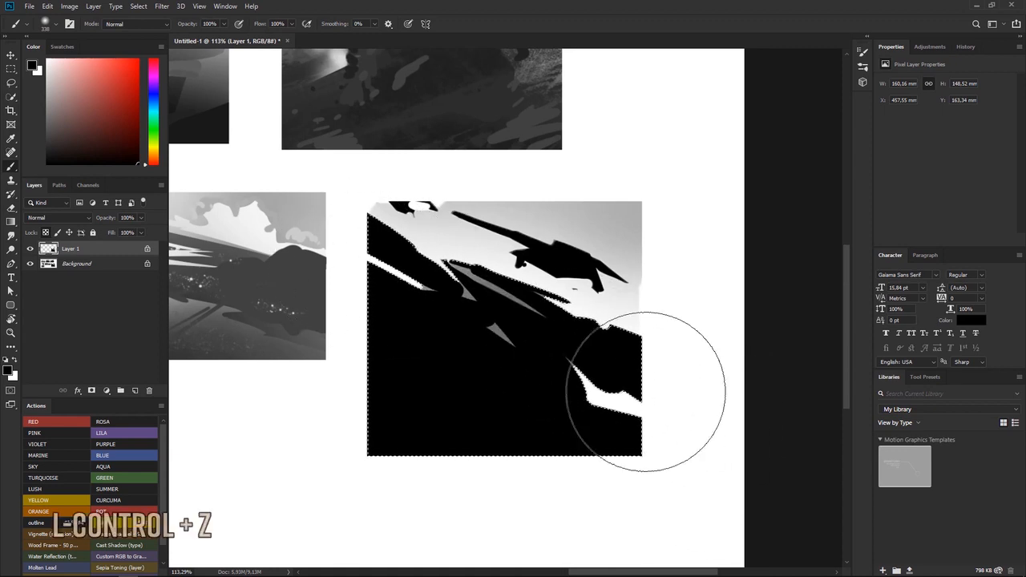
pyautogui.hotkey('ctrl', 'z')
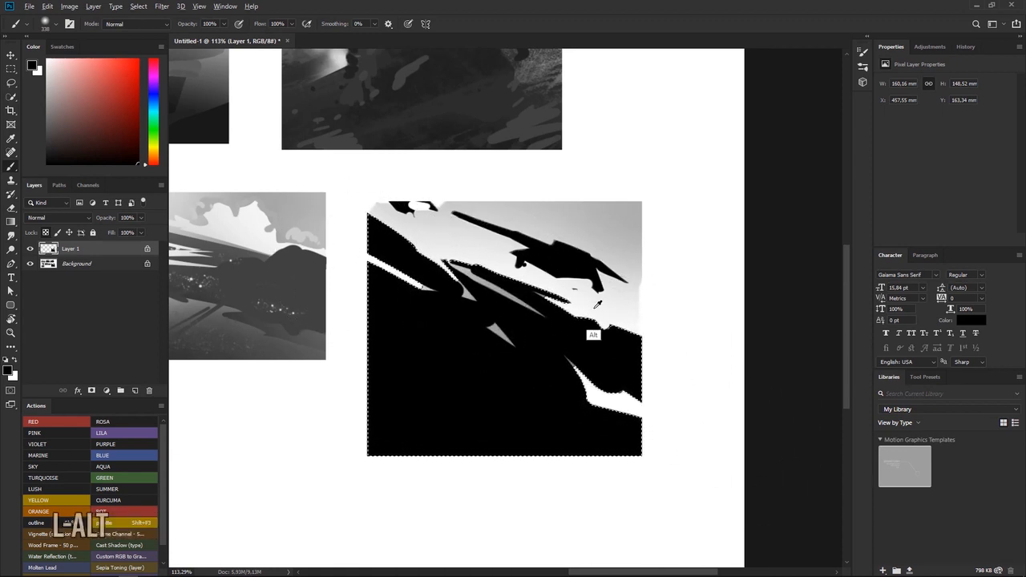
# Sample the light sky tone and lighten the hillside's upper edge with a soft diagonal stroke, fading to black below
pyautogui.keyDown('alt'); pyautogui.click(596, 306); pyautogui.keyUp('alt')
pyautogui.moveTo(448, 238); pyautogui.dragTo(710, 365)
pyautogui.hotkey('ctrl', 'z')
pyautogui.moveTo(428, 226); pyautogui.dragTo(741, 425)
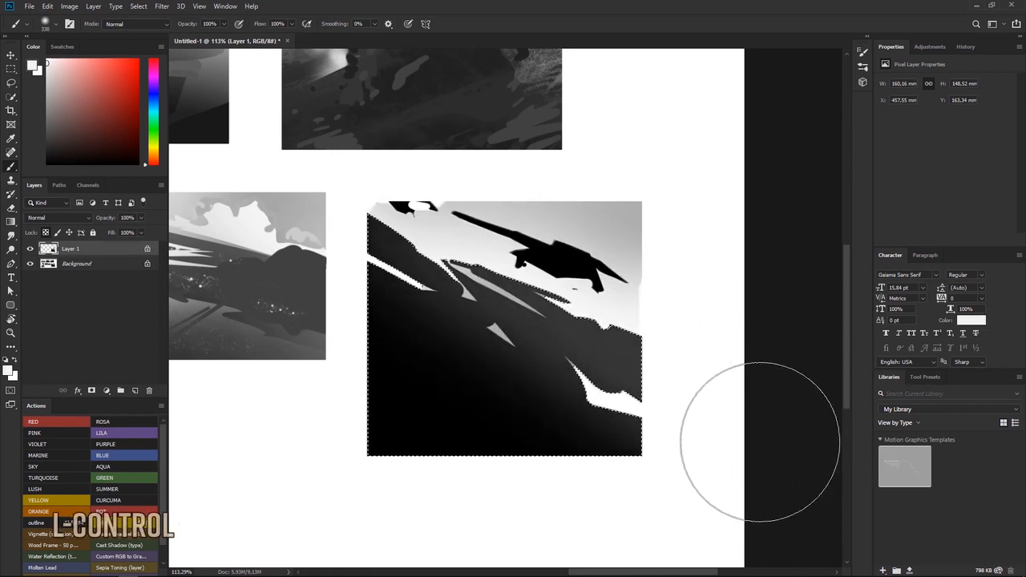
# Lighten the hillside's lower right corner with a soft light brush stroke and drop the selection
pyautogui.moveTo(522, 276)
pyautogui.mouseDown()
pyautogui.moveTo(481, 263)
pyautogui.moveTo(502, 318)
pyautogui.mouseUp()
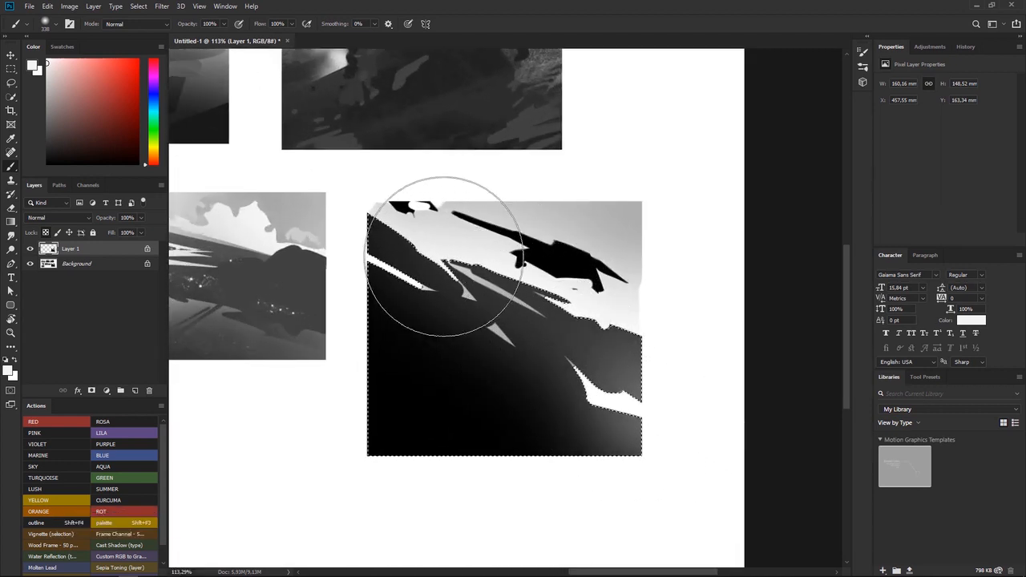
pyautogui.moveTo(529, 251); pyautogui.dragTo(508, 295)
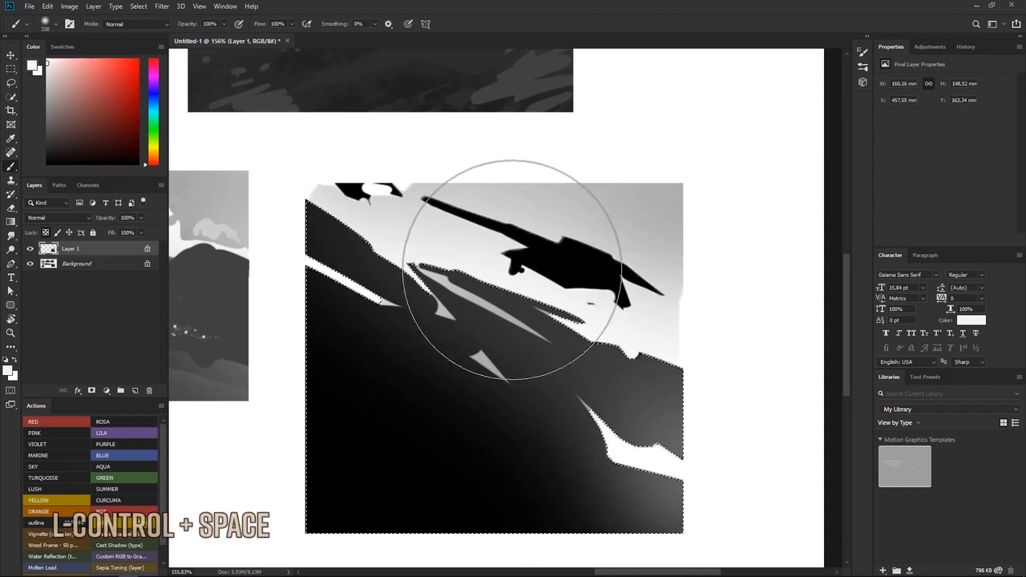
pyautogui.hotkey('ctrl', 'd')
pyautogui.press('e')
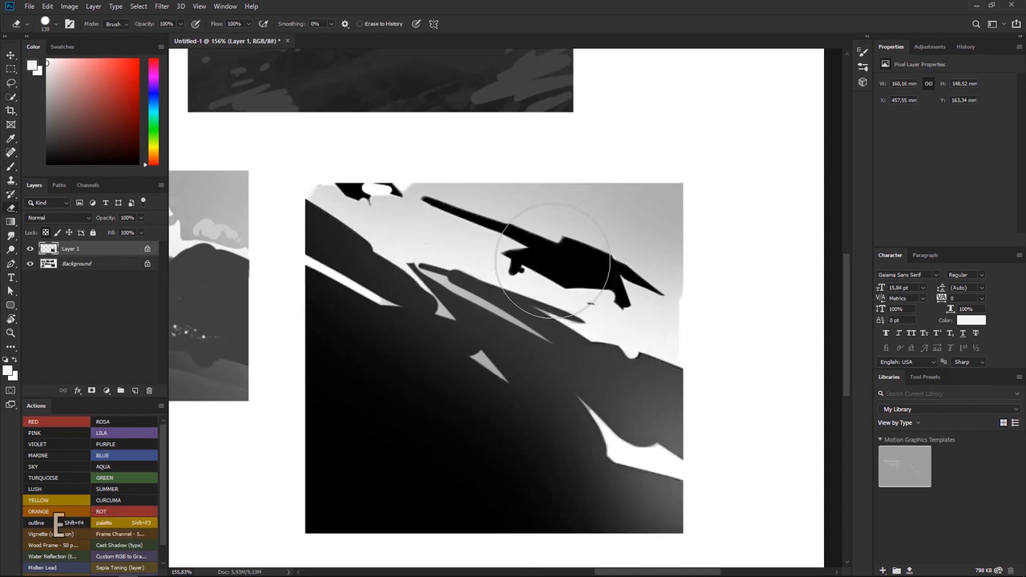
pyautogui.moveTo(524, 298); pyautogui.dragTo(486, 304)
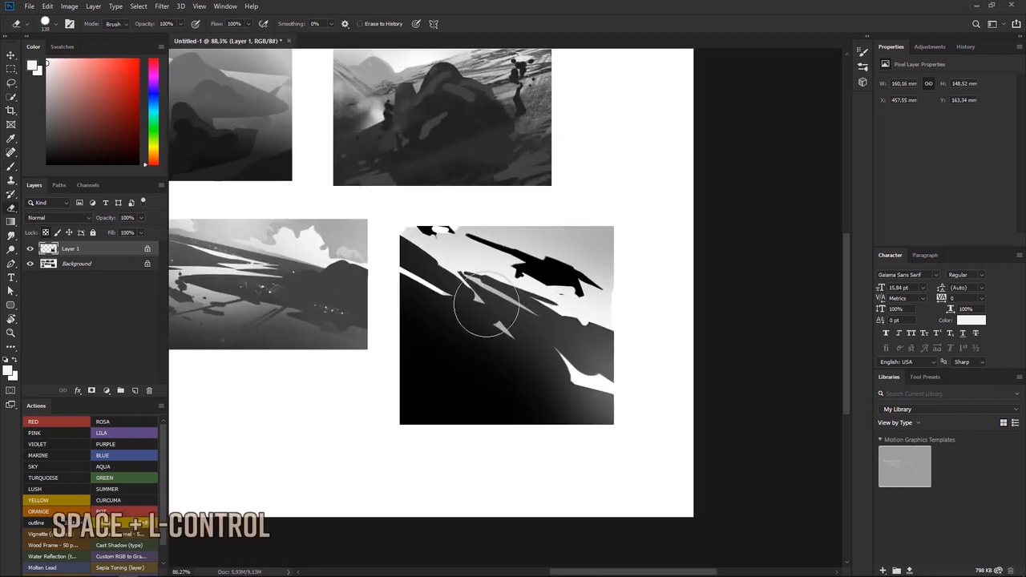
# Select the black craft with Quick Selection and lighten its upper edge using a soft round brush at 84 px, then deselect
pyautogui.press('w')
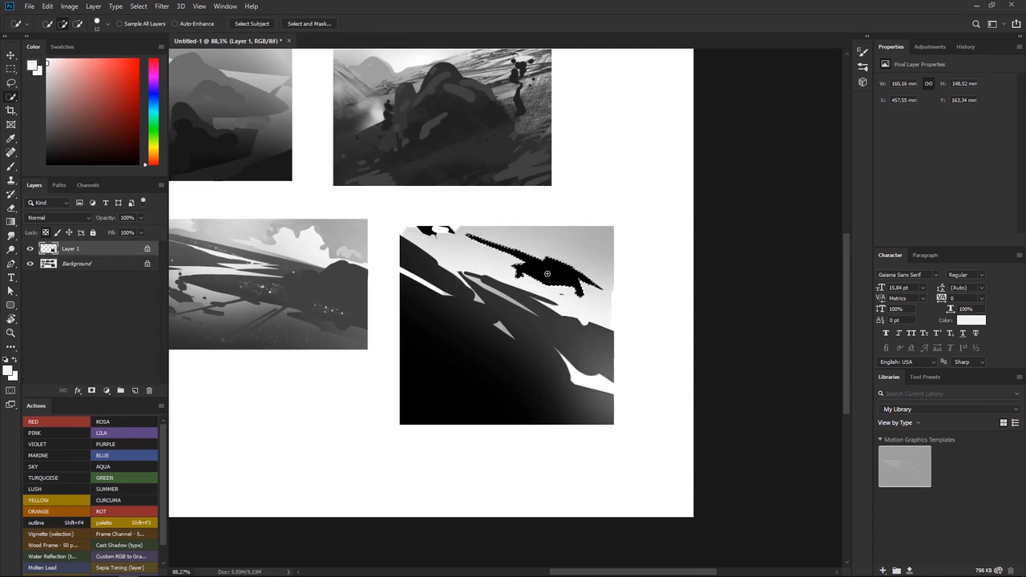
pyautogui.press('b')
pyautogui.rightClick(561, 277)
pyautogui.moveTo(611, 279); pyautogui.dragTo(610, 279)
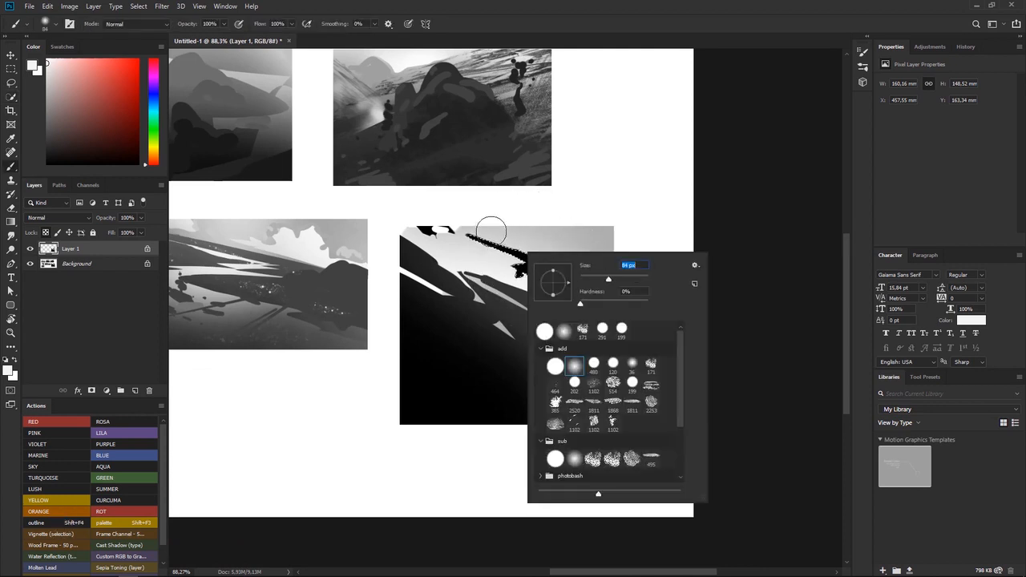
pyautogui.moveTo(490, 229)
pyautogui.mouseDown()
pyautogui.moveTo(579, 260)
pyautogui.moveTo(498, 241)
pyautogui.moveTo(577, 254)
pyautogui.mouseUp()
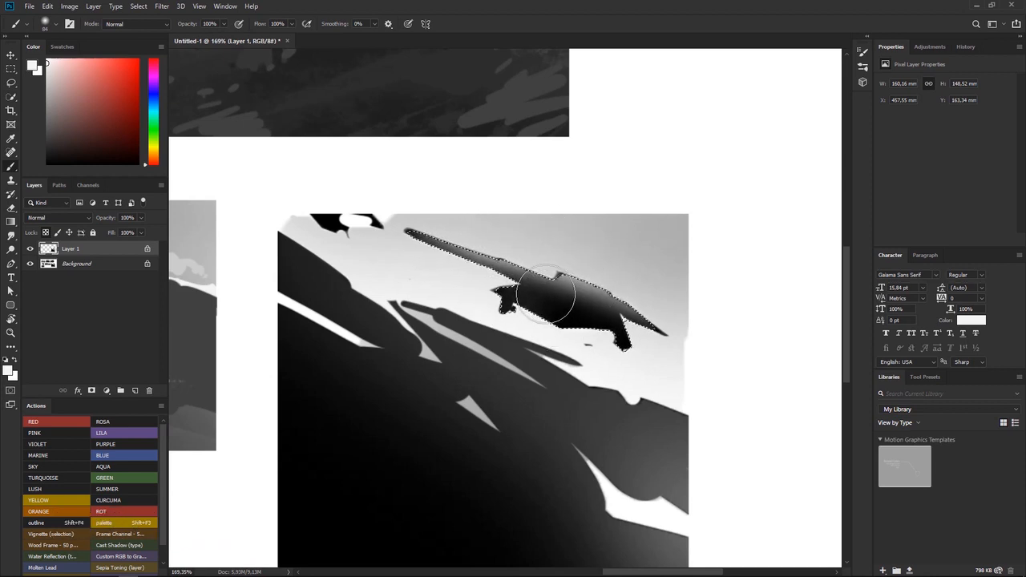
pyautogui.hotkey('ctrl', 'd')
# Paint dark hard-edged shapes on the craft's shaded fuselage with sampled tones, undoing the unwanted strokes
pyautogui.keyDown('alt'); pyautogui.click(553, 323); pyautogui.keyUp('alt')
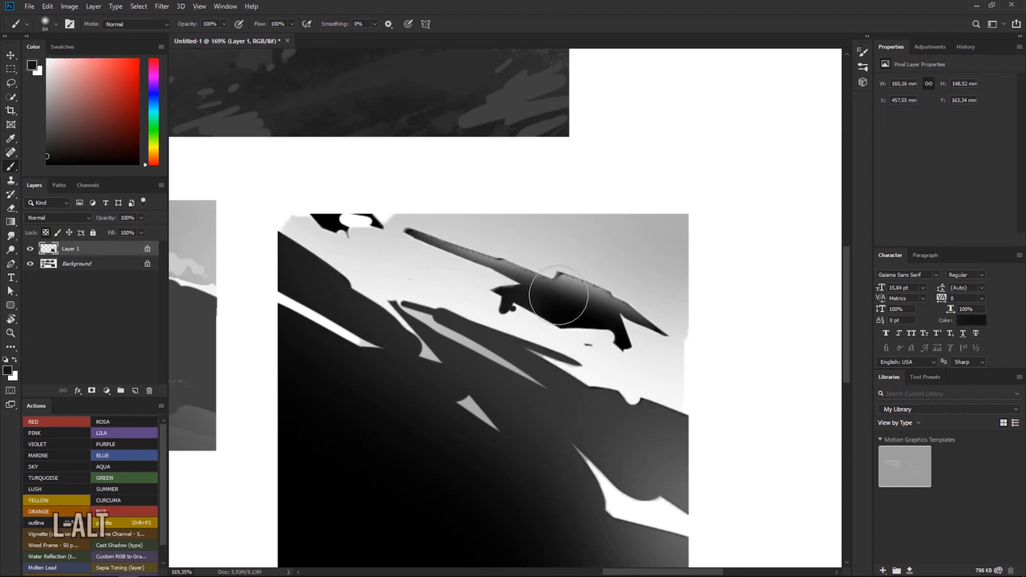
pyautogui.rightClick(562, 297)
pyautogui.click(621, 321)
pyautogui.click(539, 323)
pyautogui.keyDown('alt'); pyautogui.click(537, 295); pyautogui.keyUp('alt')
pyautogui.hotkey('ctrl', 'z')
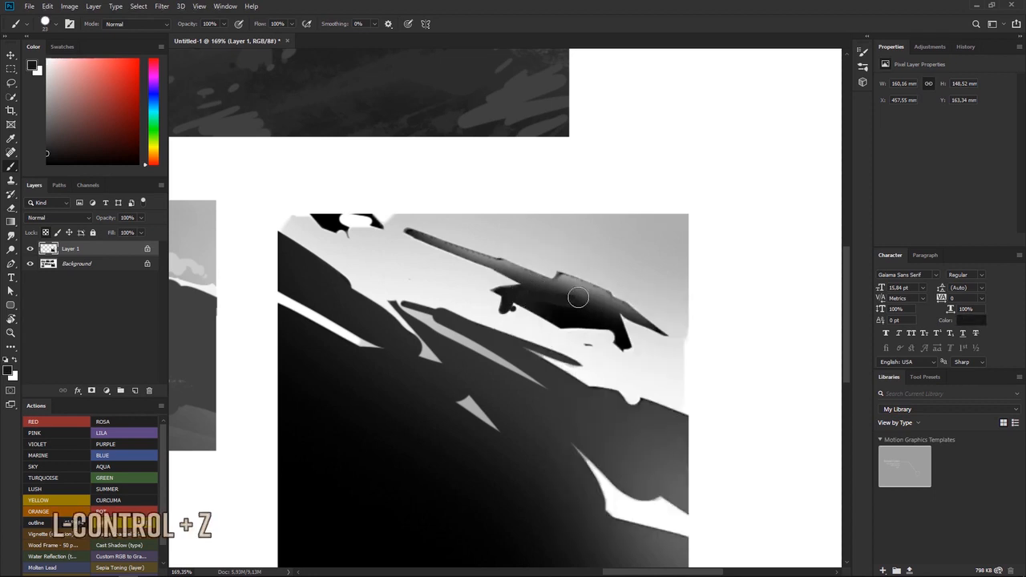
pyautogui.hotkey('ctrl', 'z')
# Sample black and add small dark details along the fuselage's underside with a smaller hard brush, undoing the unwanted dab
pyautogui.keyDown('alt'); pyautogui.click(547, 310); pyautogui.keyUp('alt')
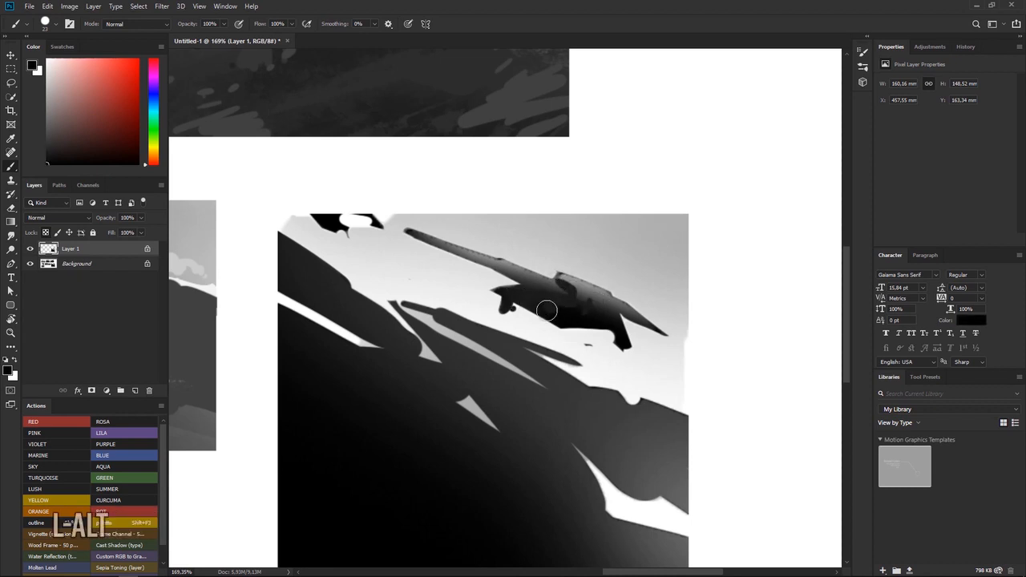
pyautogui.rightClick(546, 310)
pyautogui.moveTo(617, 321); pyautogui.dragTo(612, 322)
pyautogui.click(547, 297)
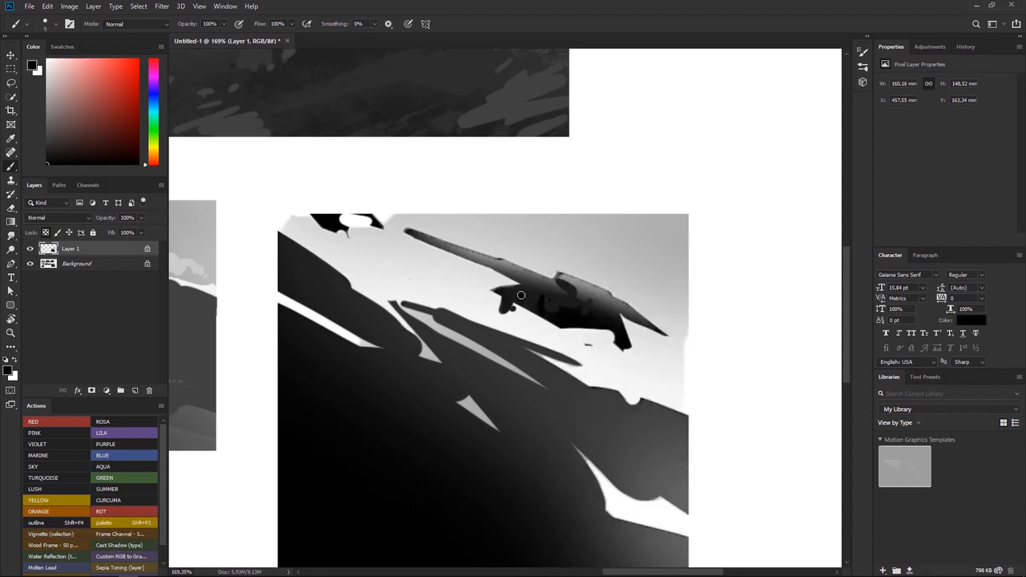
pyautogui.hotkey('ctrl', 'z')
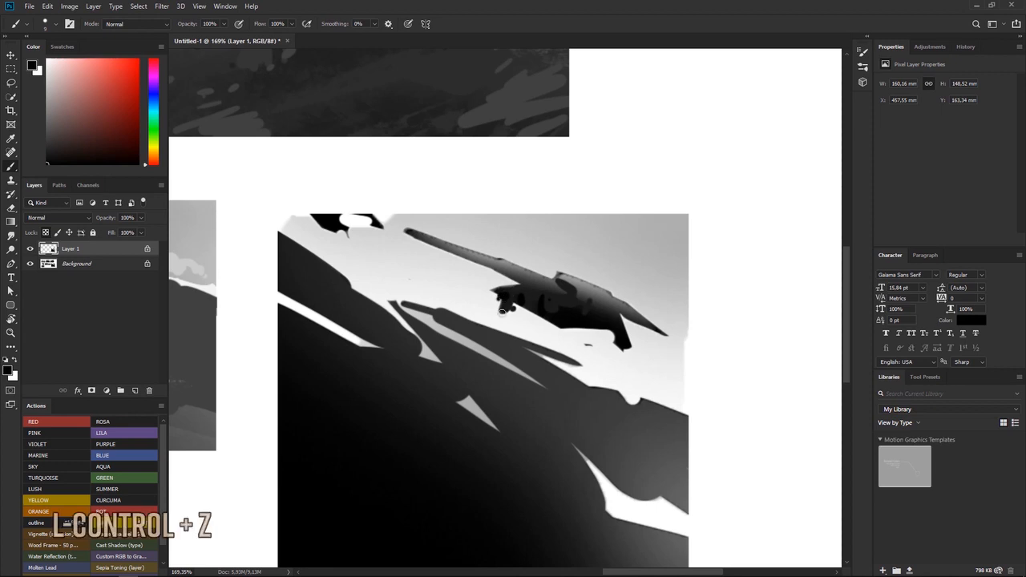
# Paint a dark slanted wing below the fuselage and join it to the hull with a thin straight brace
pyautogui.keyDown('alt'); pyautogui.click(502, 312); pyautogui.keyUp('alt')
pyautogui.moveTo(527, 311); pyautogui.dragTo(523, 354)
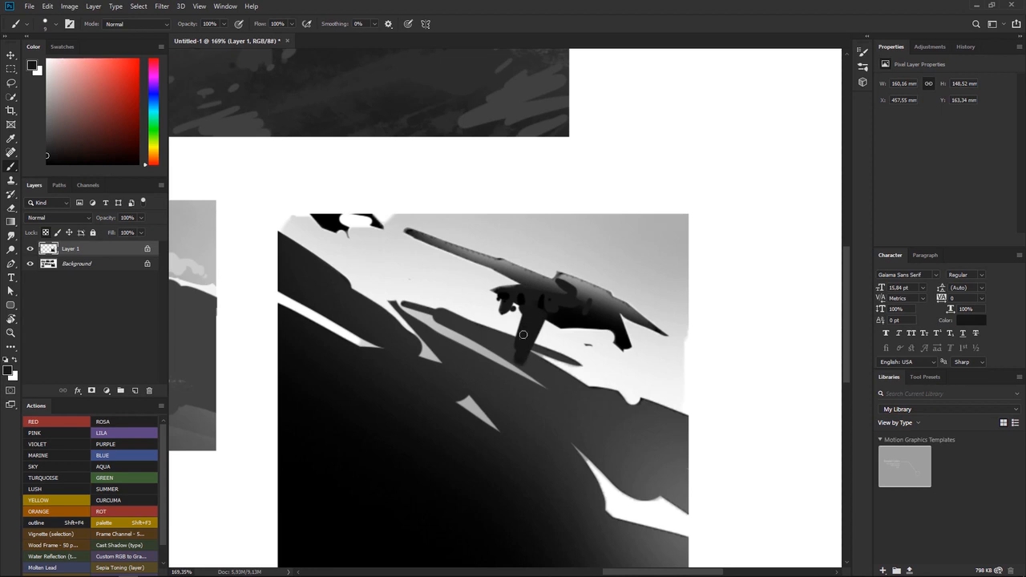
pyautogui.keyDown('alt'); pyautogui.click(486, 376); pyautogui.keyUp('alt')
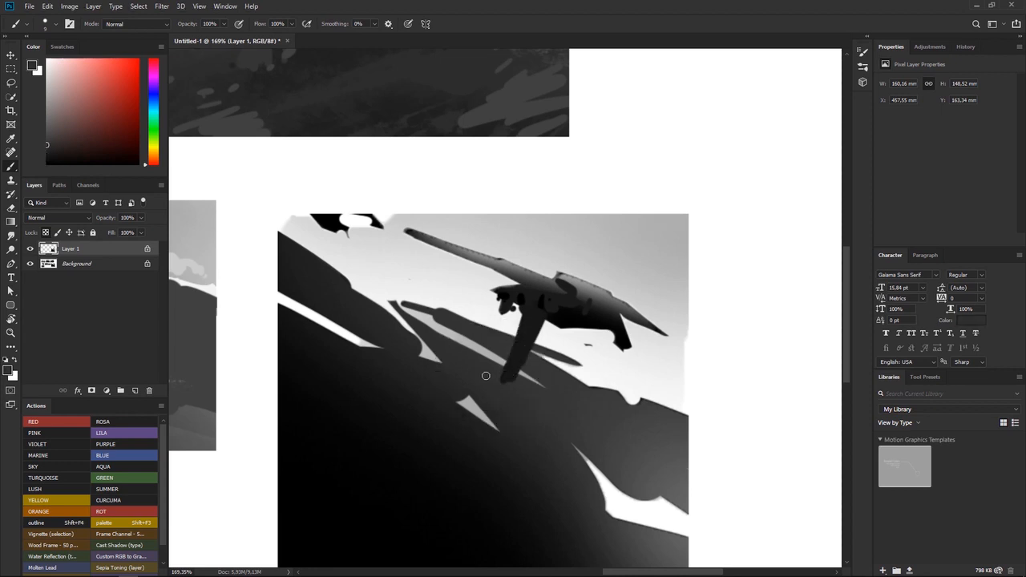
pyautogui.keyDown('alt'); pyautogui.click(524, 341); pyautogui.keyUp('alt')
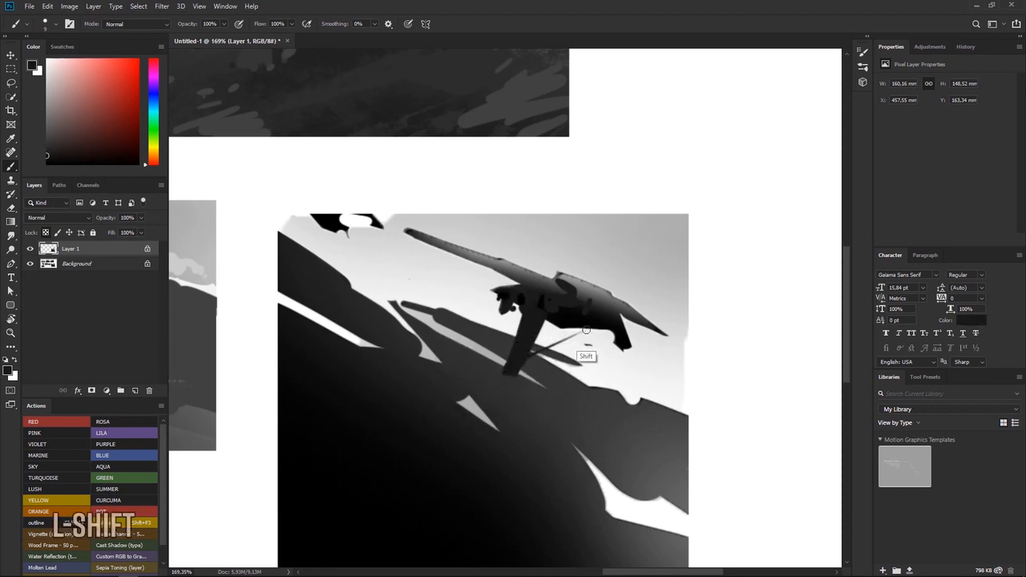
pyautogui.keyDown('shift'); pyautogui.click(593, 325); pyautogui.keyUp('shift')
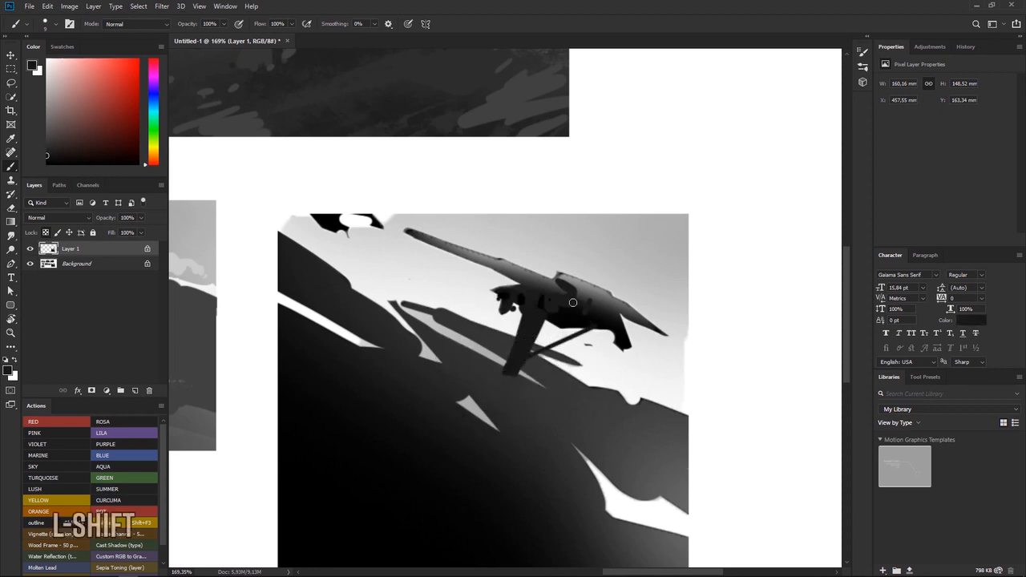
# Sample the craft's grey and paint an upright fin above the fuselage with a thin straight bar running off it
pyautogui.keyDown('alt'); pyautogui.click(535, 276); pyautogui.keyUp('alt')
pyautogui.moveTo(547, 279); pyautogui.dragTo(552, 257)
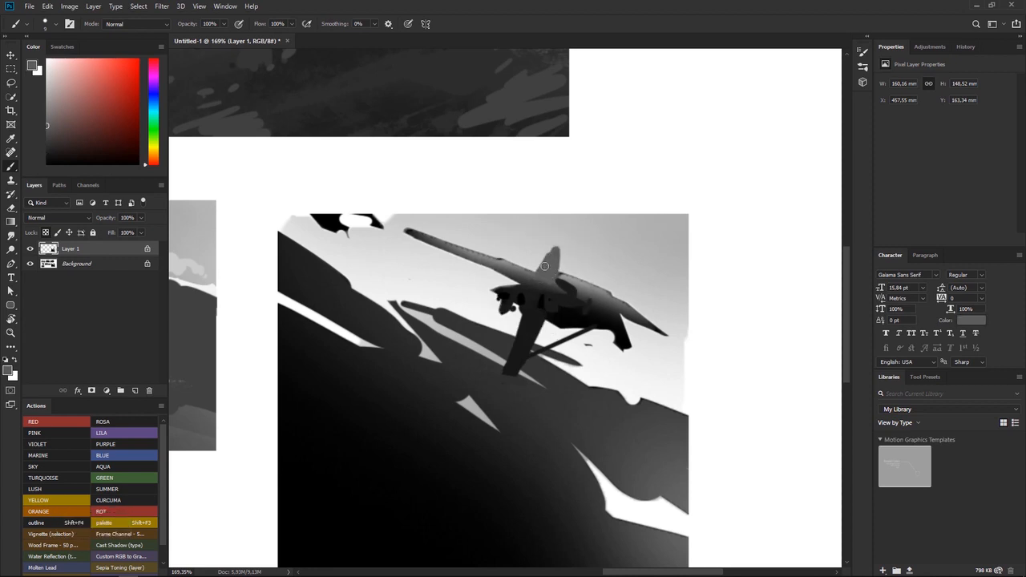
pyautogui.keyDown('alt'); pyautogui.click(565, 250); pyautogui.keyUp('alt')
pyautogui.keyDown('alt'); pyautogui.click(549, 257); pyautogui.keyUp('alt')
pyautogui.moveTo(565, 249)
pyautogui.mouseDown()
pyautogui.moveTo(552, 248)
pyautogui.moveTo(558, 257)
pyautogui.mouseUp()
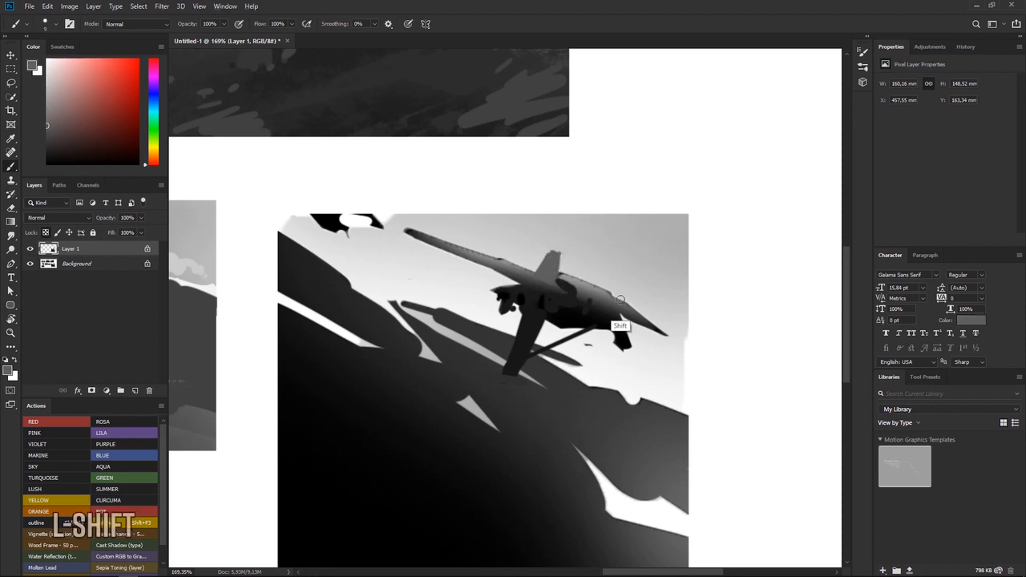
pyautogui.keyDown('shift'); pyautogui.click(606, 280); pyautogui.keyUp('shift')
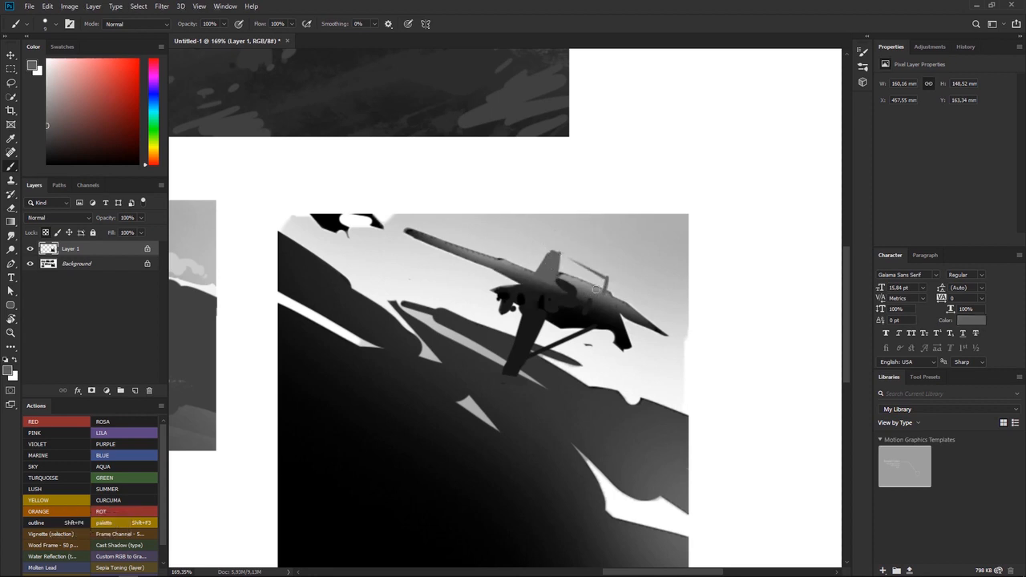
# Paint light cockpit windows with grey frames on the fuselage using sampled sky and hull tones, undoing the unwanted stroke
pyautogui.keyDown('alt'); pyautogui.click(598, 371); pyautogui.keyUp('alt')
pyautogui.keyDown('alt'); pyautogui.click(660, 293); pyautogui.keyUp('alt')
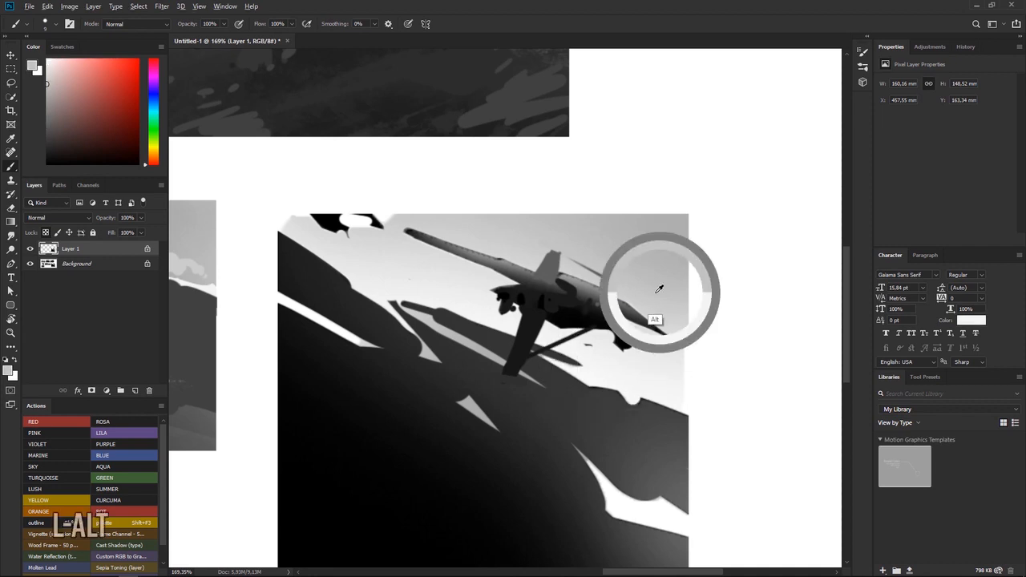
pyautogui.hotkey('ctrl', 'z')
pyautogui.keyDown('alt'); pyautogui.click(587, 291); pyautogui.keyUp('alt')
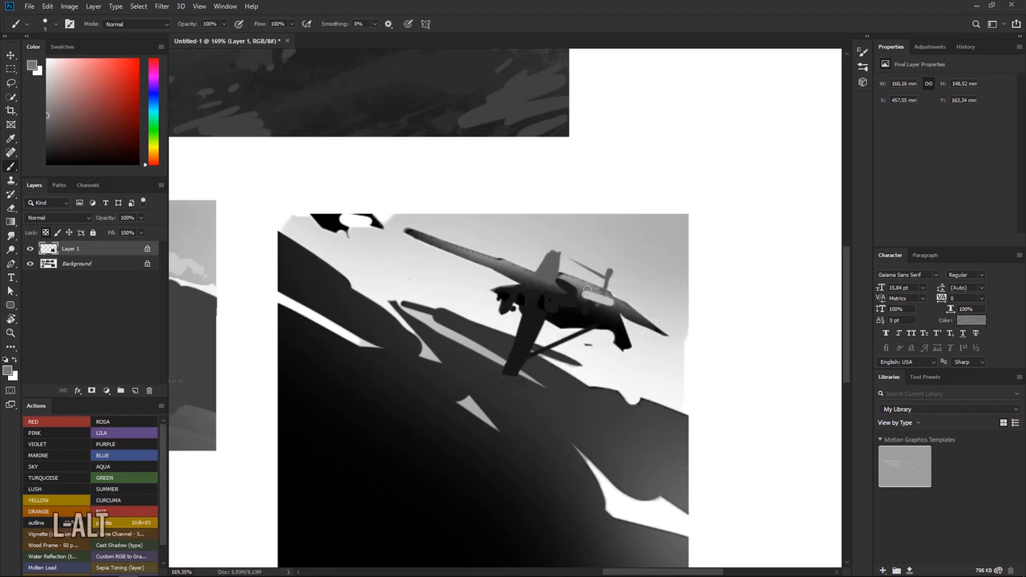
pyautogui.keyDown('alt'); pyautogui.click(594, 314); pyautogui.keyUp('alt')
pyautogui.moveTo(555, 286); pyautogui.dragTo(501, 316)
pyautogui.moveTo(689, 342); pyautogui.dragTo(568, 322)
pyautogui.moveTo(569, 318); pyautogui.dragTo(589, 305)
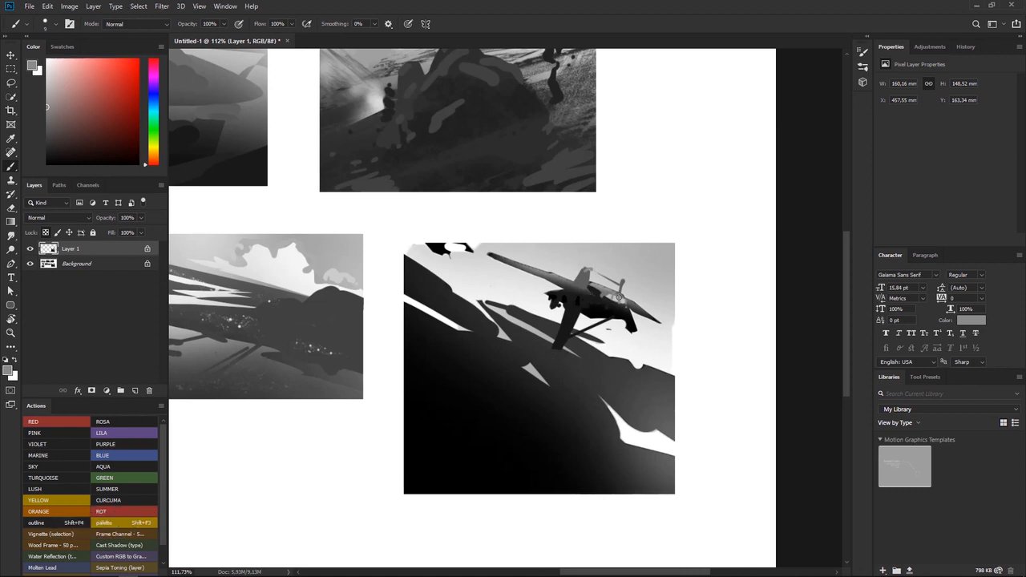
# Add a dark upturned tip to the long wing's far end and paint out the pointed opposite end with sampled sky tone
pyautogui.keyDown('alt'); pyautogui.click(631, 298); pyautogui.keyUp('alt')
pyautogui.keyDown('alt'); pyautogui.click(489, 251); pyautogui.keyUp('alt')
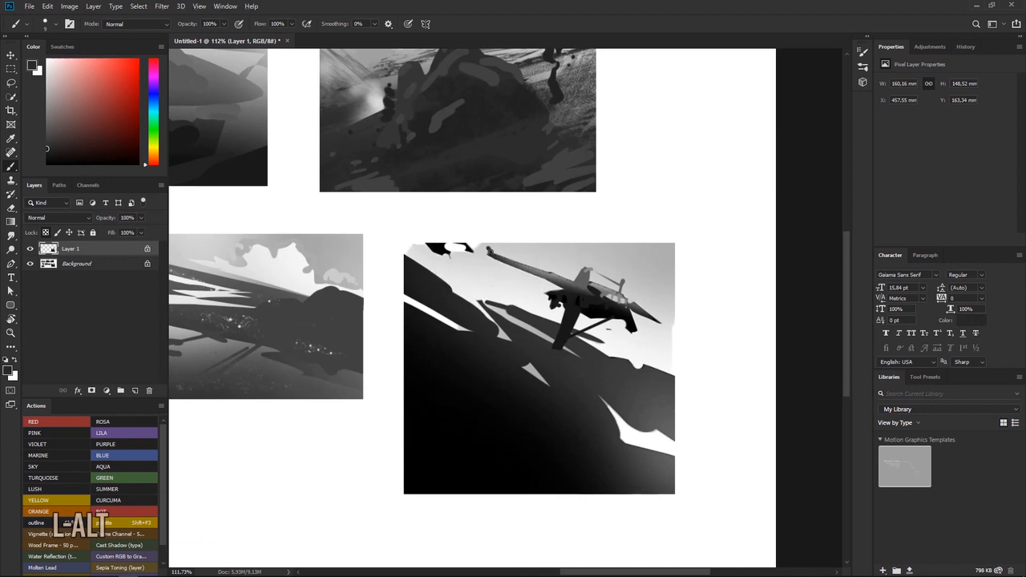
pyautogui.keyDown('alt'); pyautogui.click(640, 346); pyautogui.keyUp('alt')
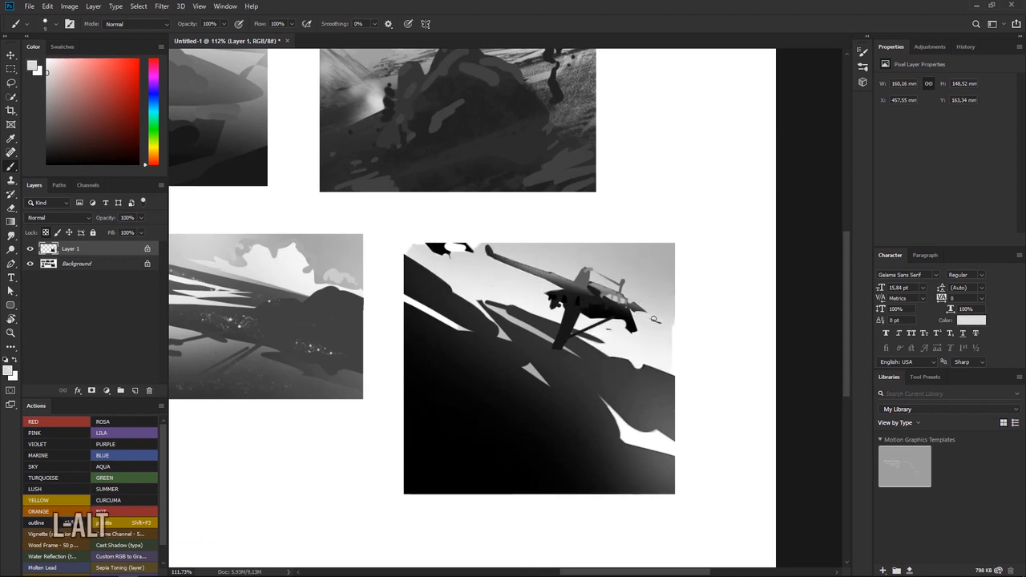
# Paint a short grey surface with an upturned tip behind the cockpit, trimming its edges with sampled sky tones
pyautogui.keyDown('alt'); pyautogui.click(631, 307); pyautogui.keyUp('alt')
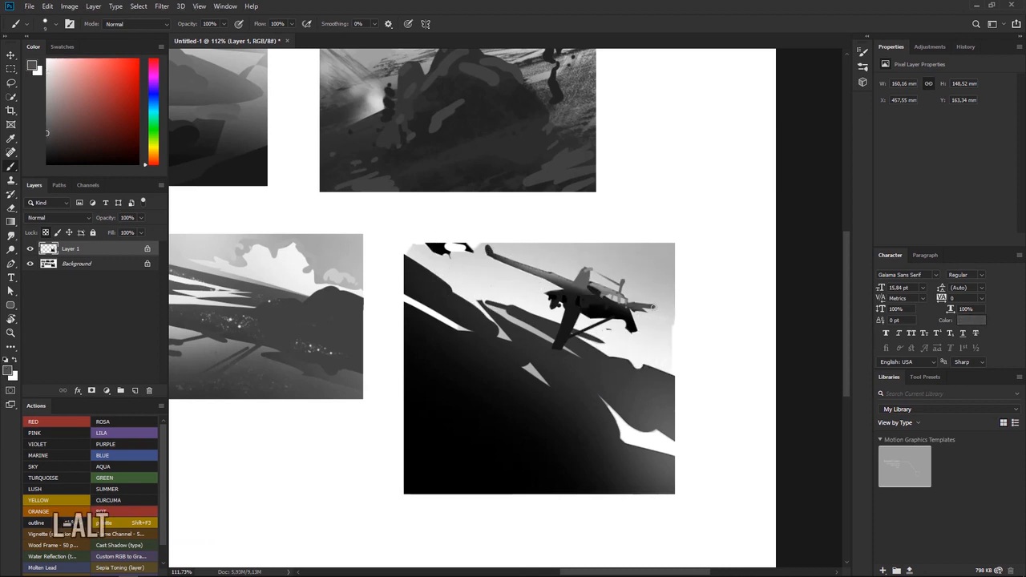
pyautogui.keyDown('alt'); pyautogui.click(664, 312); pyautogui.keyUp('alt')
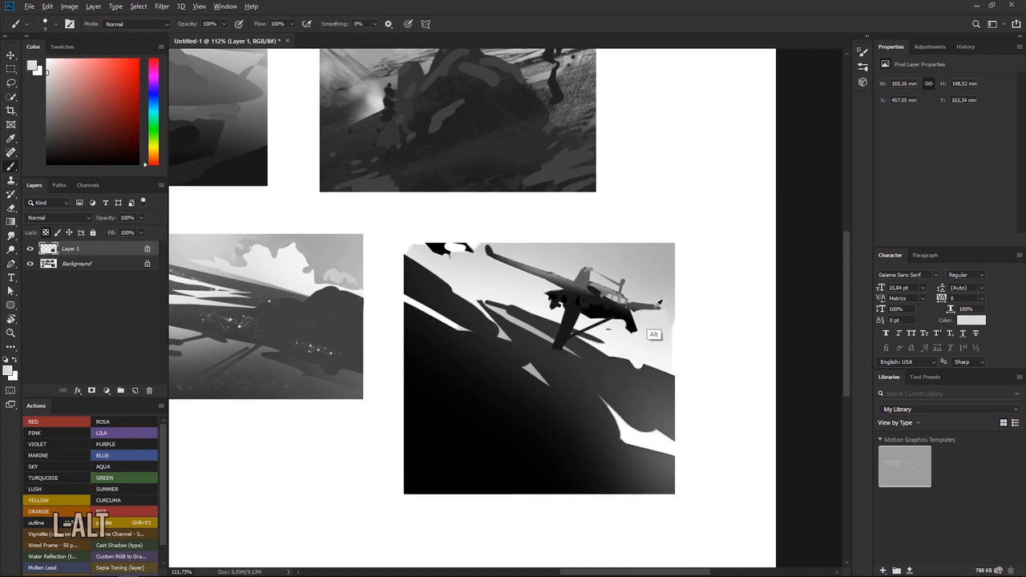
pyautogui.keyDown('alt'); pyautogui.click(655, 304); pyautogui.keyUp('alt')
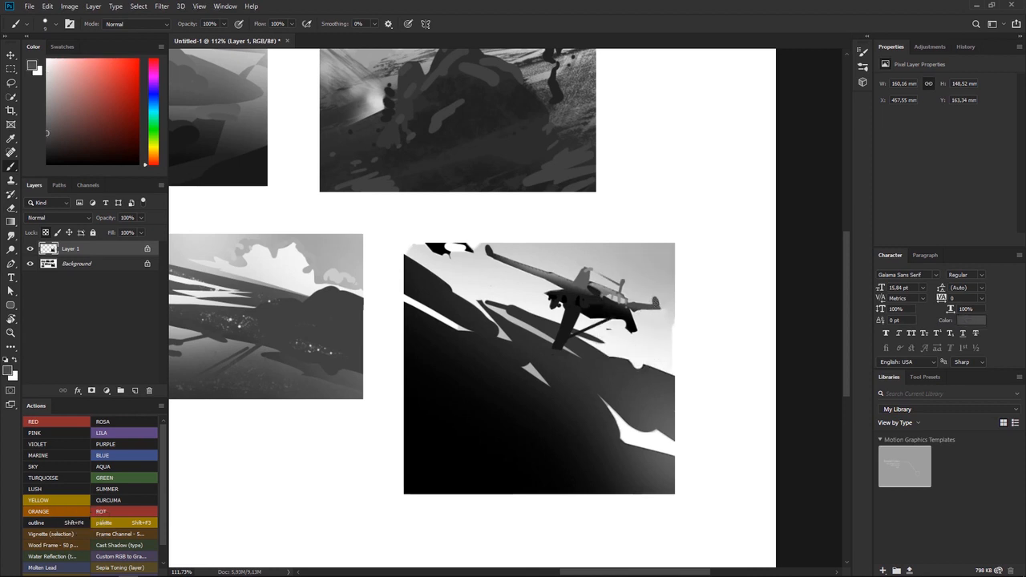
pyautogui.keyDown('alt'); pyautogui.click(657, 294); pyautogui.keyUp('alt')
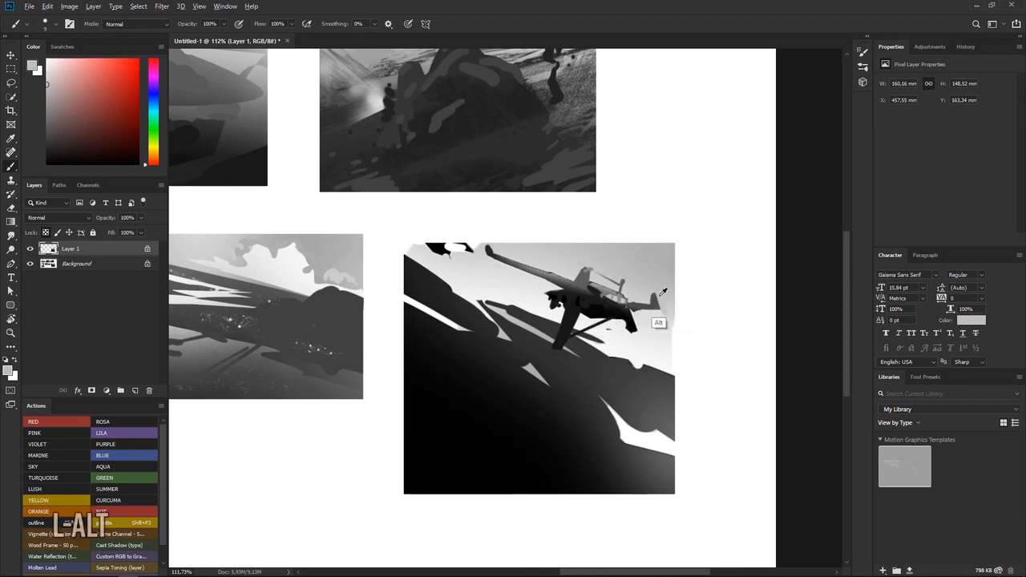
pyautogui.moveTo(572, 251)
pyautogui.mouseDown()
pyautogui.moveTo(540, 251)
pyautogui.moveTo(557, 252)
pyautogui.mouseUp()
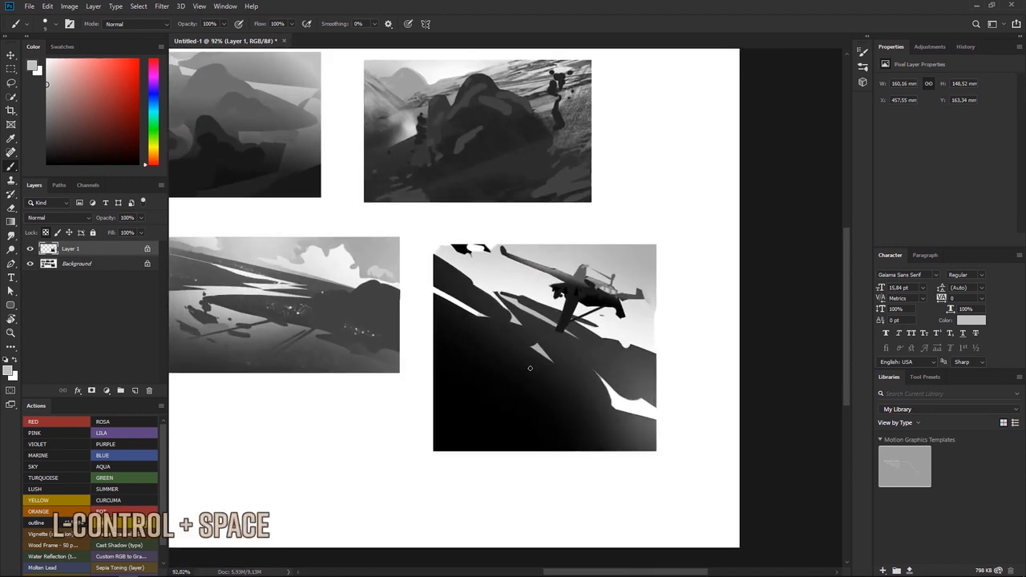
# Trim away the dark leg hanging below the cockpit end of the fuselage with sampled sky tone
pyautogui.keyDown('alt'); pyautogui.click(634, 318); pyautogui.keyUp('alt')
pyautogui.keyDown('alt'); pyautogui.click(633, 319); pyautogui.keyUp('alt')
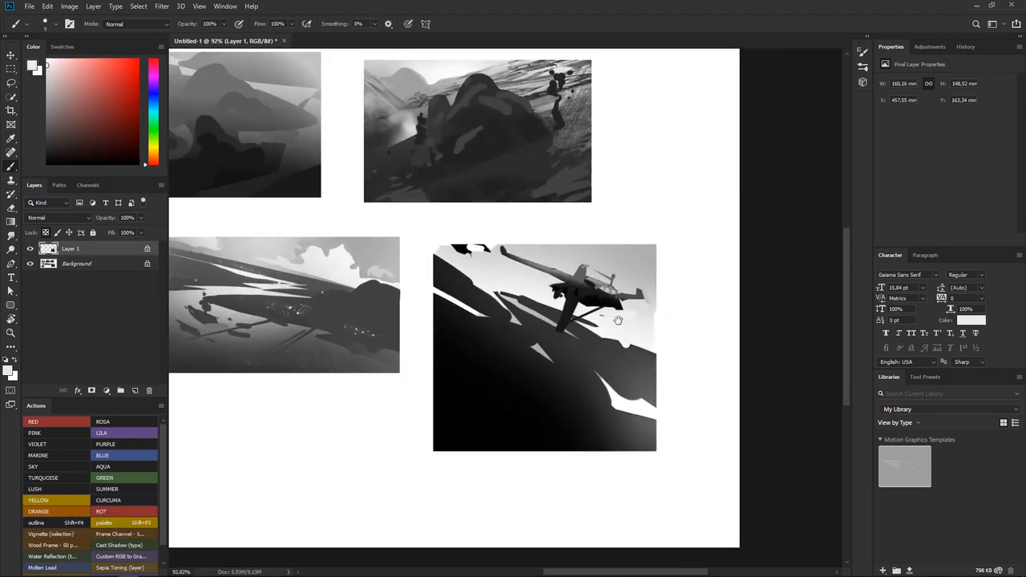
pyautogui.moveTo(605, 313); pyautogui.dragTo(633, 296)
# Paint a round grey nose cone at the cockpit end of the fuselage and clean its lower edge with sky tone
pyautogui.keyDown('alt'); pyautogui.click(633, 293); pyautogui.keyUp('alt')
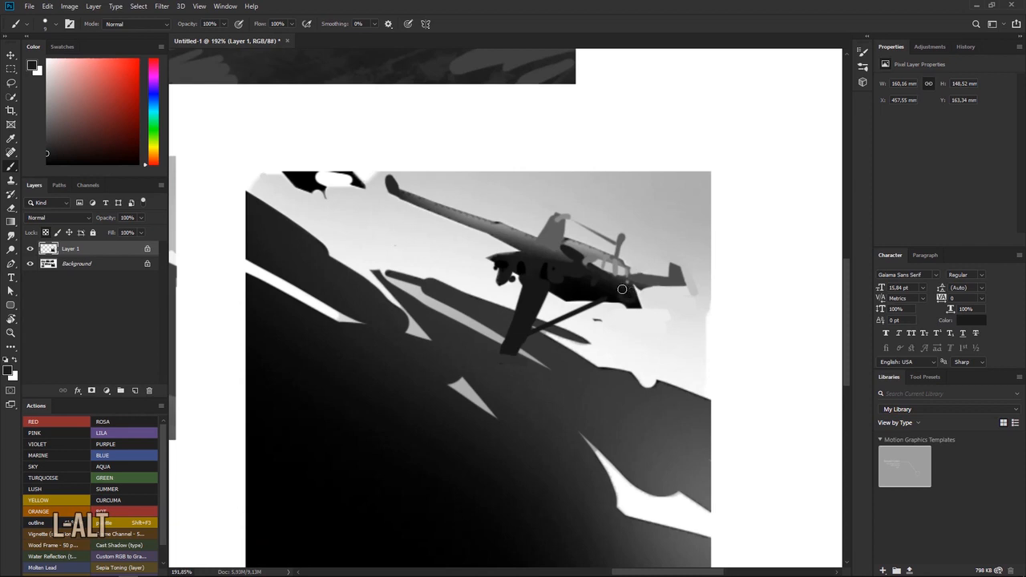
pyautogui.keyDown('alt'); pyautogui.click(574, 278); pyautogui.keyUp('alt')
pyautogui.moveTo(629, 285); pyautogui.dragTo(628, 296)
pyautogui.keyDown('alt'); pyautogui.click(645, 300); pyautogui.keyUp('alt')
pyautogui.click(624, 306)
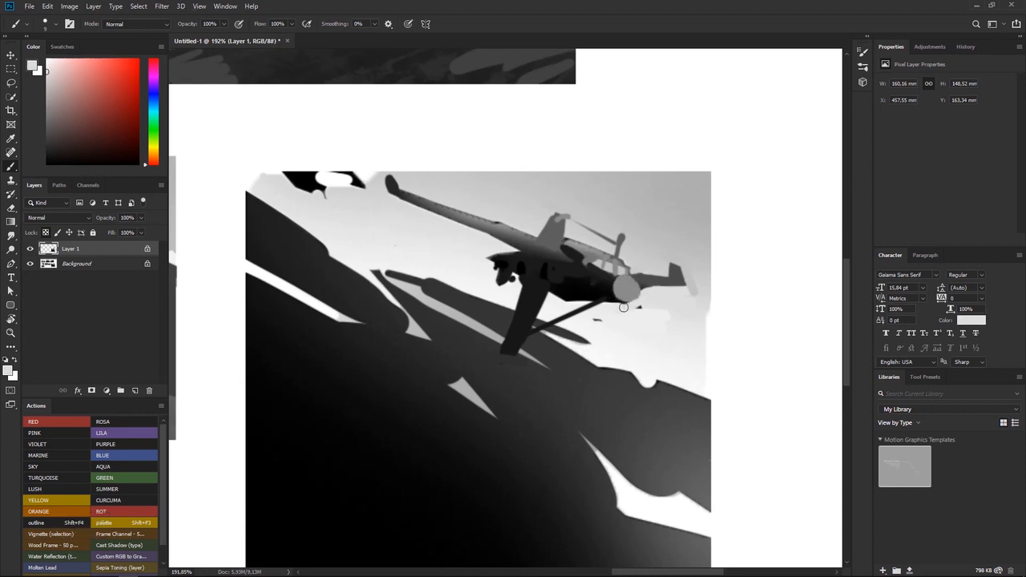
# Sample the dark hull tone and paint straight diagonal propeller blades extending from both sides of the nose cone
pyautogui.keyDown('alt'); pyautogui.click(618, 278); pyautogui.keyUp('alt')
pyautogui.click(650, 256)
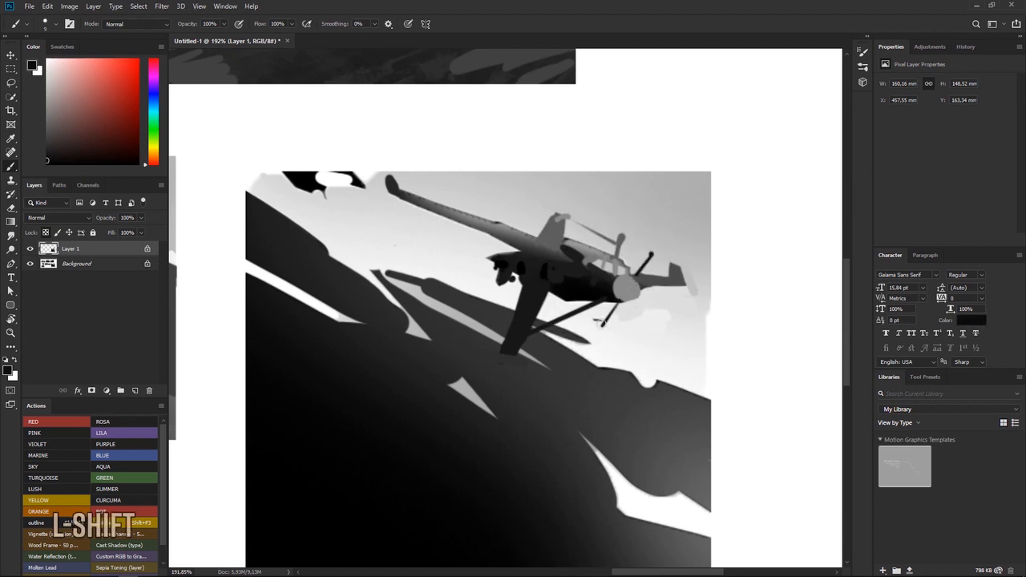
pyautogui.moveTo(591, 294)
pyautogui.mouseDown()
pyautogui.moveTo(522, 331)
pyautogui.moveTo(577, 286)
pyautogui.mouseUp()
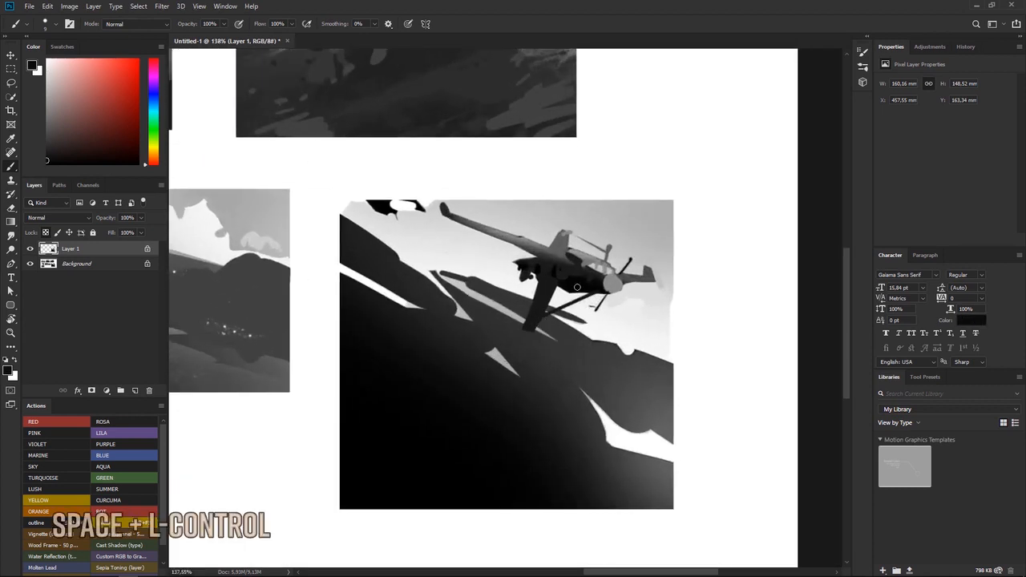
# Sample the grey of the surface behind the cockpit and paint thin curved motion arcs around the propeller blades
pyautogui.press('alt')
pyautogui.keyDown('alt'); pyautogui.click(637, 273); pyautogui.keyUp('alt')
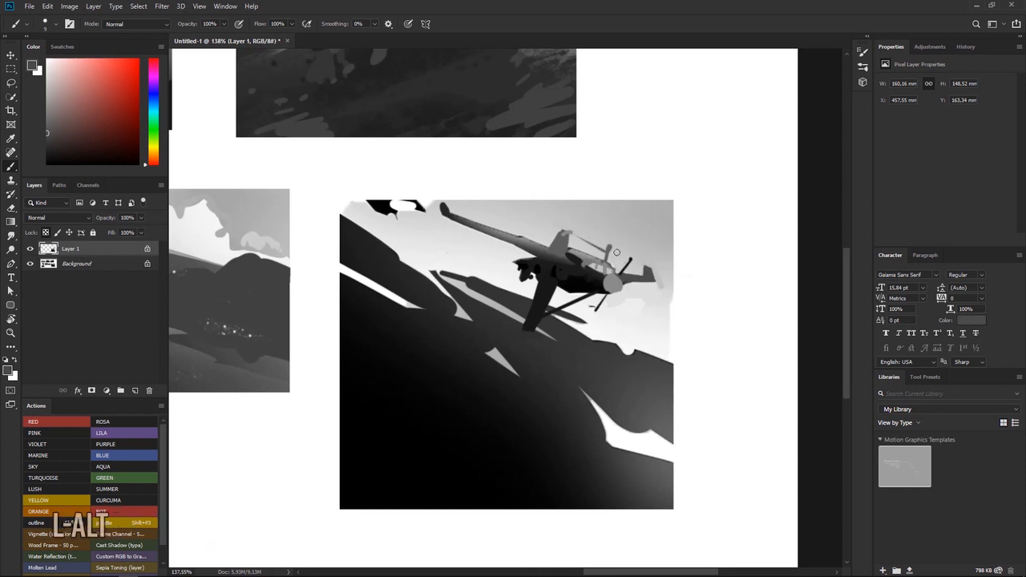
pyautogui.moveTo(586, 298); pyautogui.dragTo(611, 323)
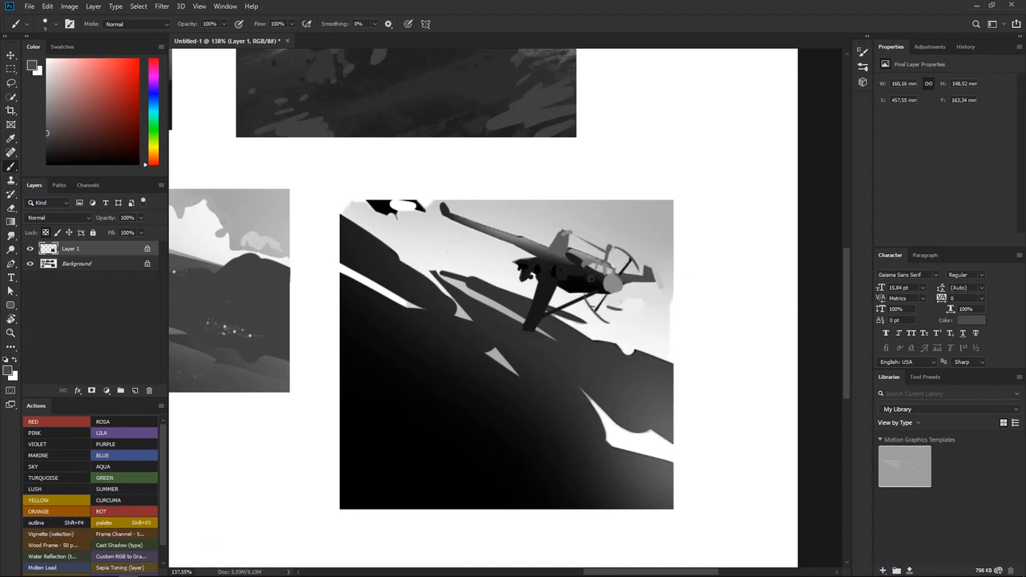
# Sample the bright sky tone and try small light strokes along the upper hillside ridge, undoing the last one
pyautogui.moveTo(478, 370); pyautogui.dragTo(463, 320)
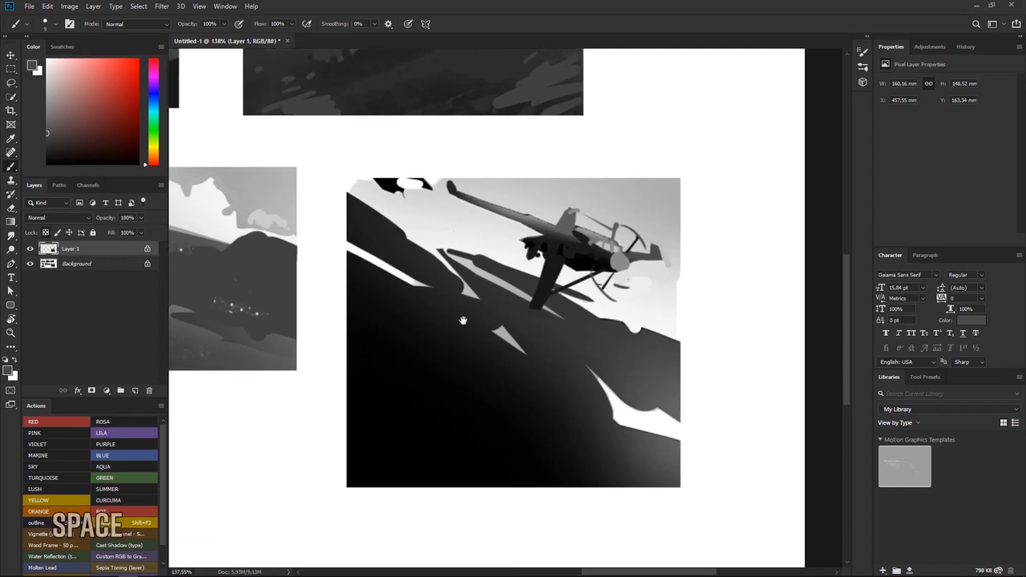
pyautogui.keyDown('alt'); pyautogui.click(632, 337); pyautogui.keyUp('alt')
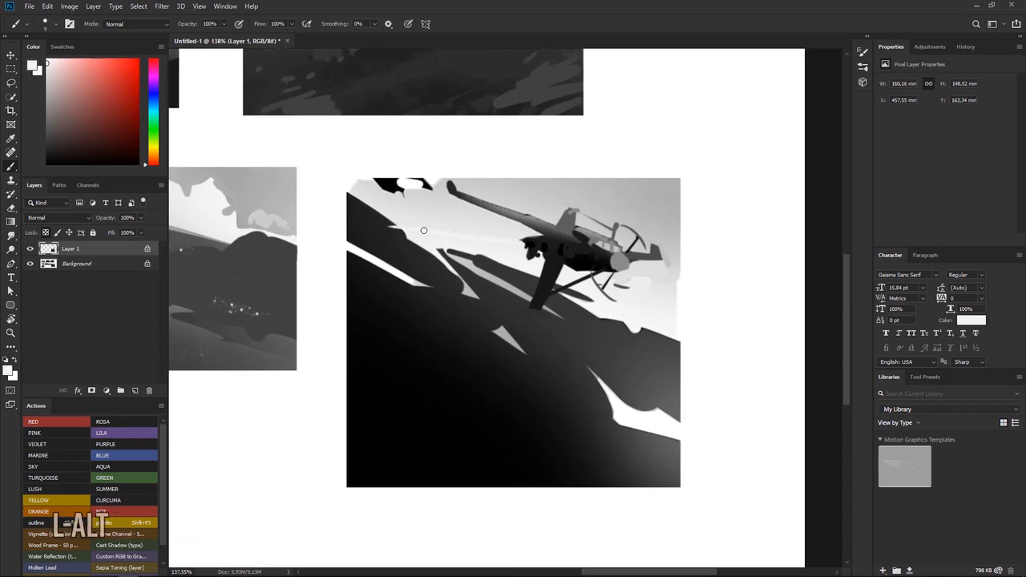
pyautogui.hotkey('ctrl', 'z')
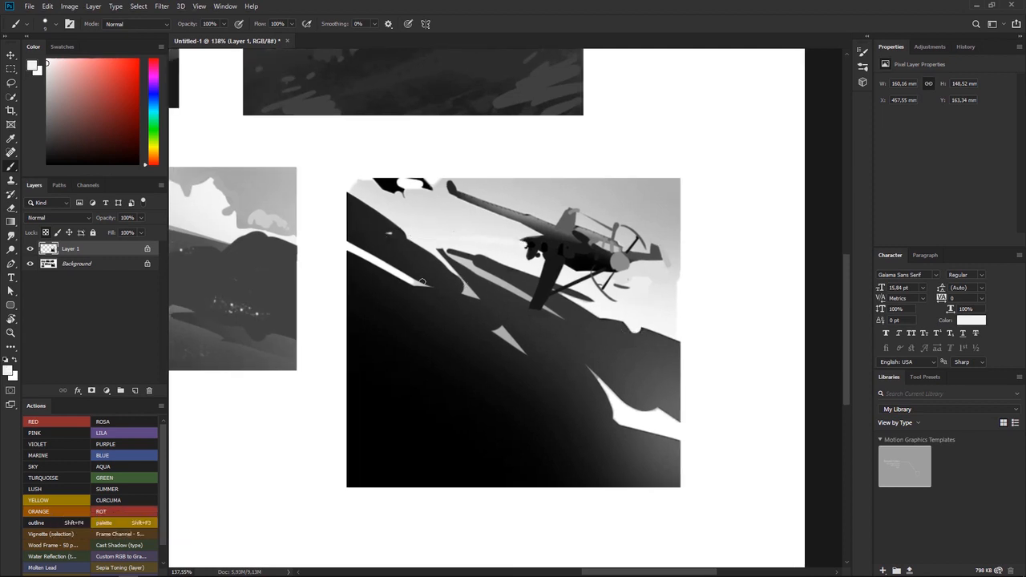
pyautogui.moveTo(422, 282); pyautogui.dragTo(530, 310)
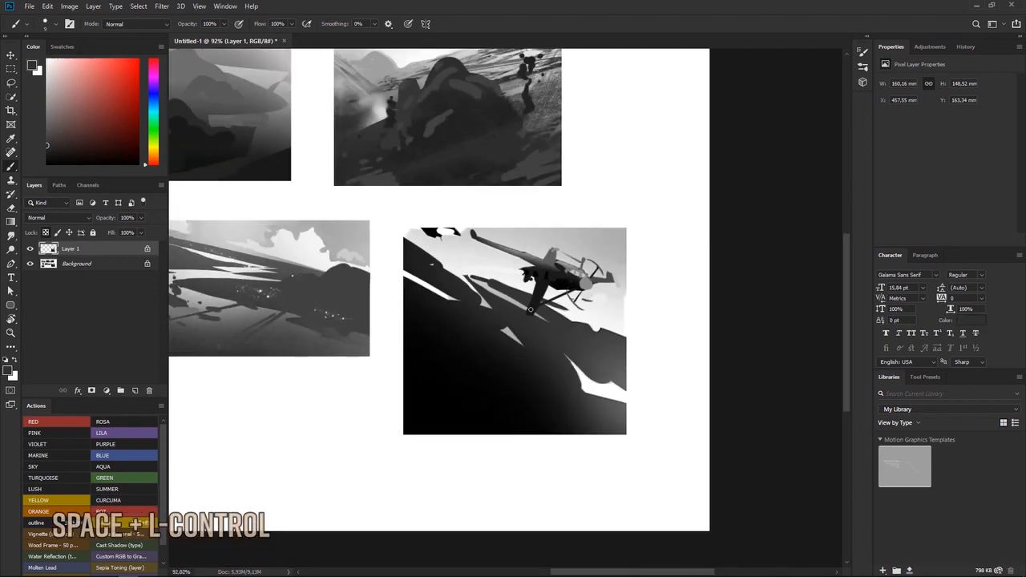
# Choose a 1102 px textured brush, reduce it to 417 px and try dark textured strokes across the hillside
pyautogui.rightClick(530, 309)
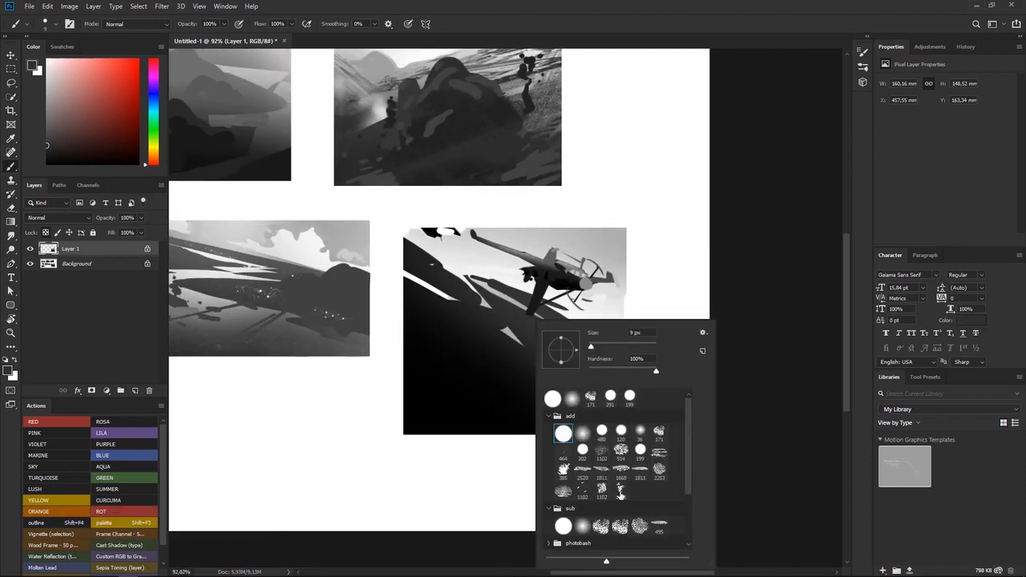
pyautogui.click(601, 491)
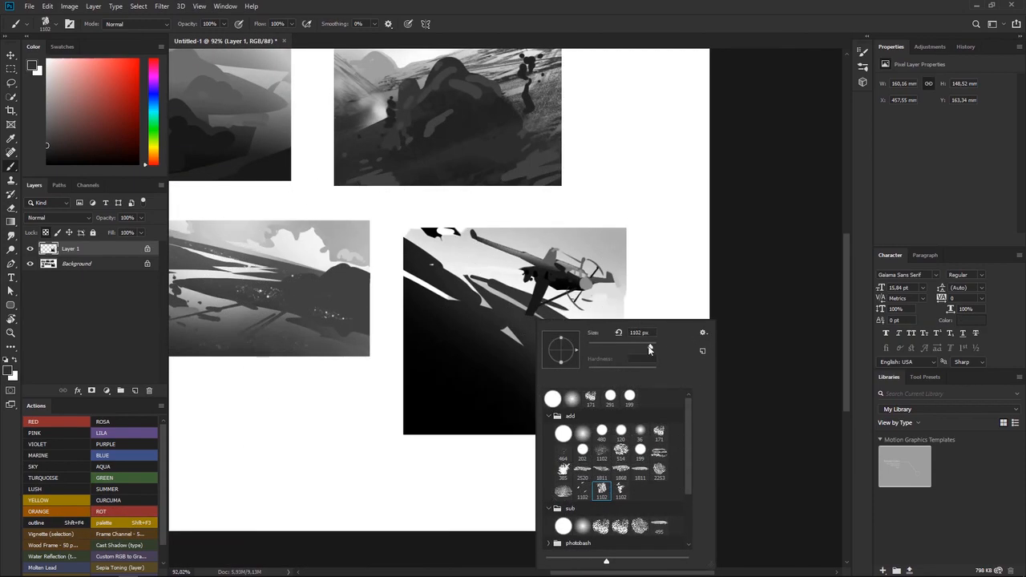
pyautogui.moveTo(650, 347); pyautogui.dragTo(645, 345)
pyautogui.click(424, 328)
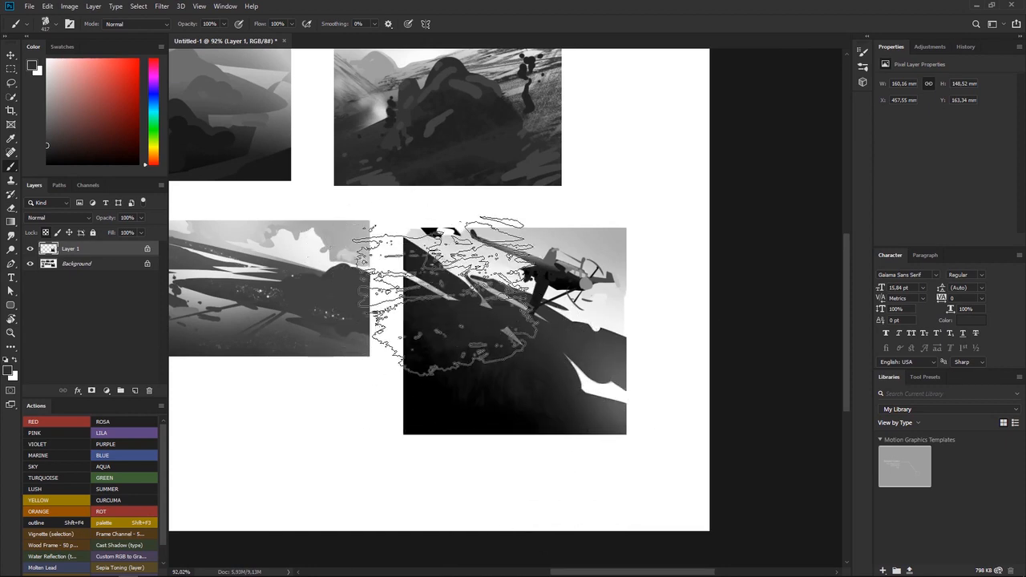
pyautogui.moveTo(445, 296); pyautogui.dragTo(641, 435)
pyautogui.hotkey('ctrl', 'z')
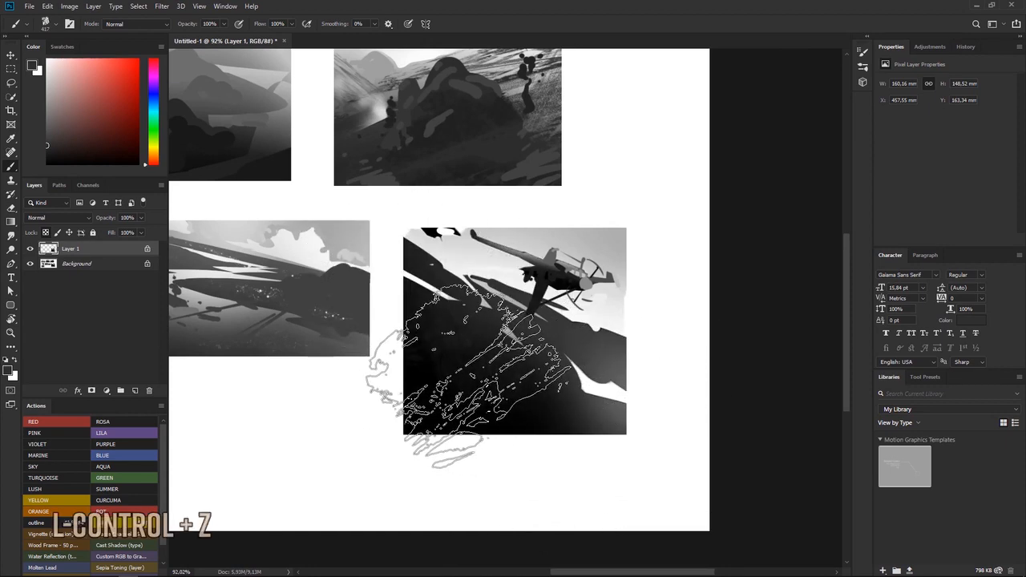
# Quick-select the dark hillside, sample white and set the textured 1102 brush to 511 px
pyautogui.press('w')
pyautogui.press('b')
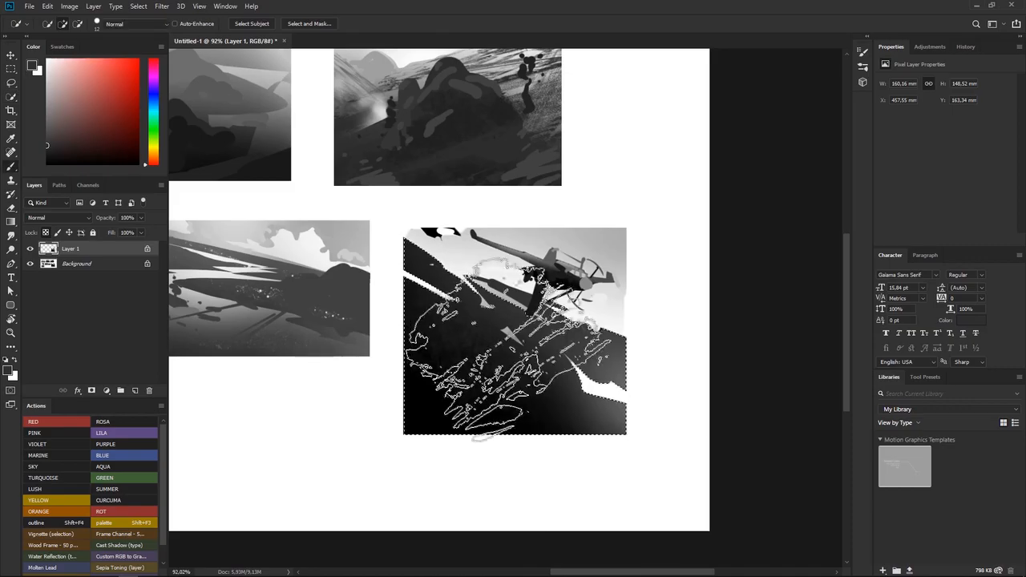
pyautogui.keyDown('alt'); pyautogui.click(595, 392); pyautogui.keyUp('alt')
pyautogui.rightClick(491, 347)
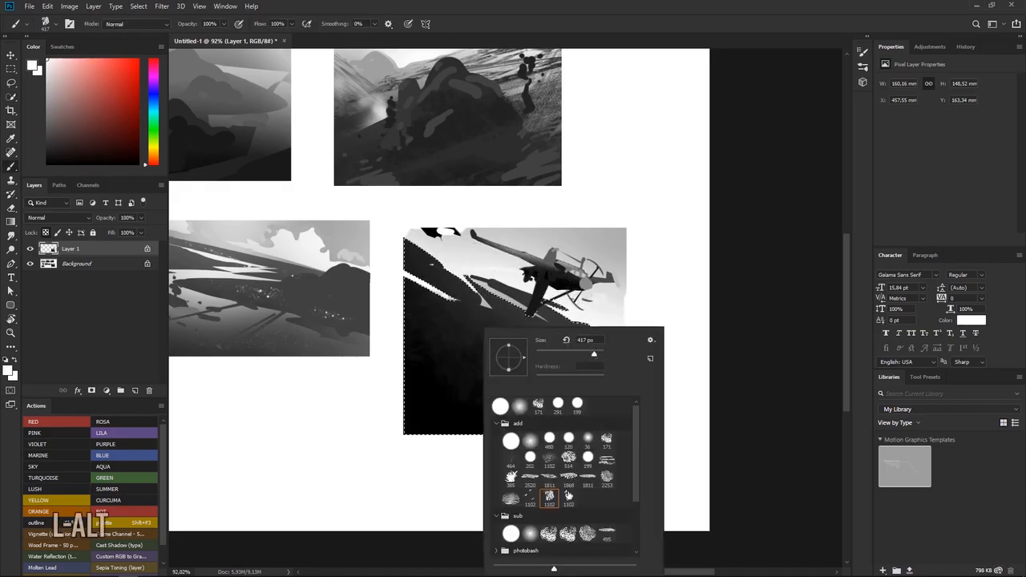
pyautogui.click(573, 317)
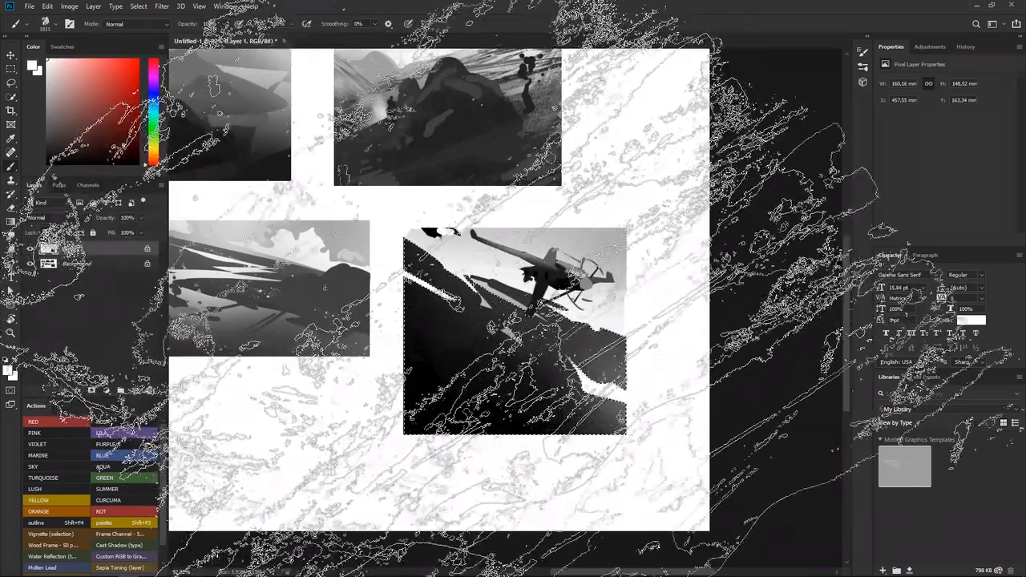
pyautogui.rightClick(544, 350)
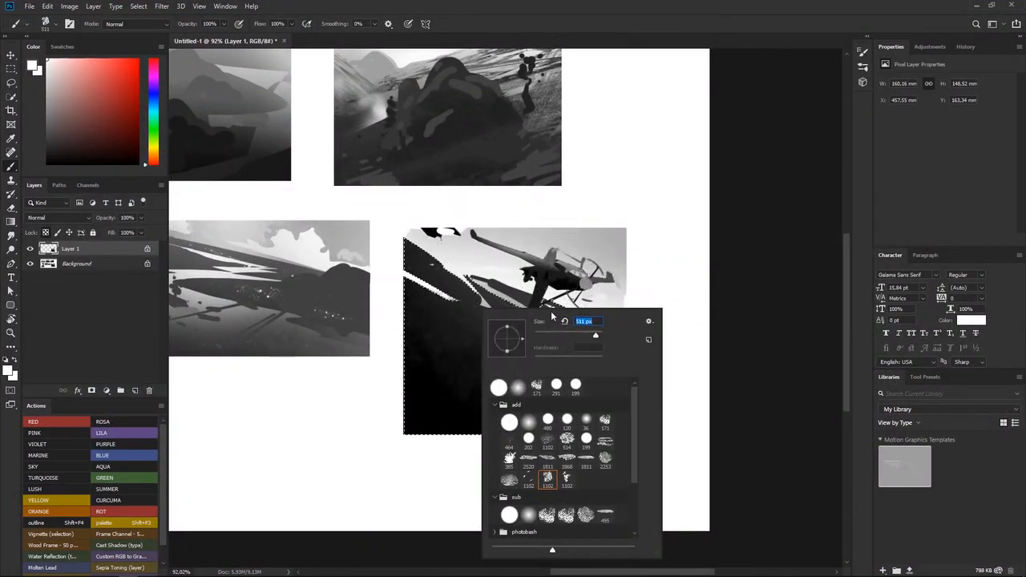
# Paint broad textured strokes inside the selected hillside with sampled grey tones, undoing the overly strong ones
pyautogui.moveTo(408, 254)
pyautogui.mouseDown()
pyautogui.moveTo(624, 425)
pyautogui.moveTo(683, 447)
pyautogui.mouseUp()
pyautogui.hotkey('ctrl', 'z')
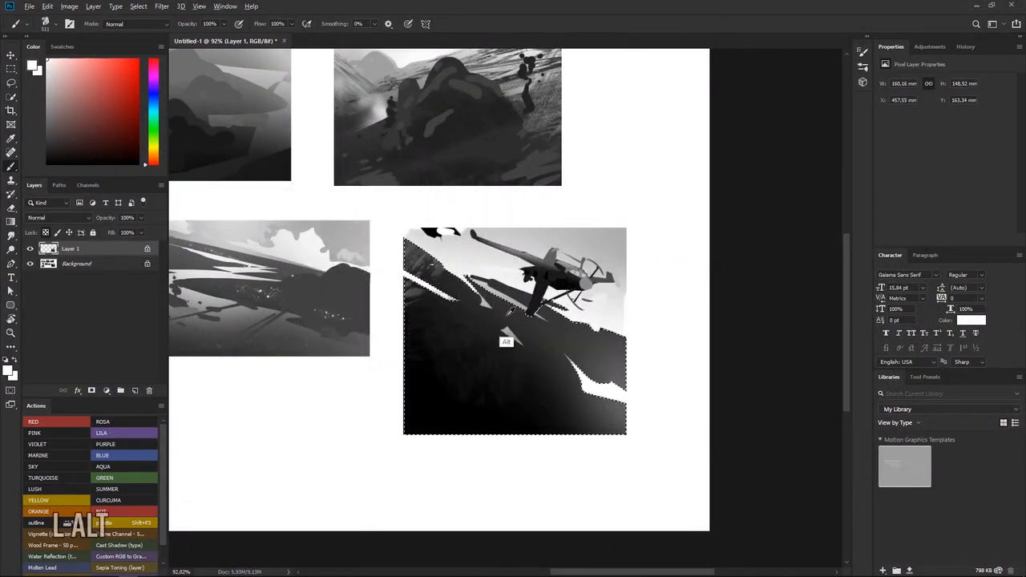
pyautogui.keyDown('alt'); pyautogui.click(485, 304); pyautogui.keyUp('alt')
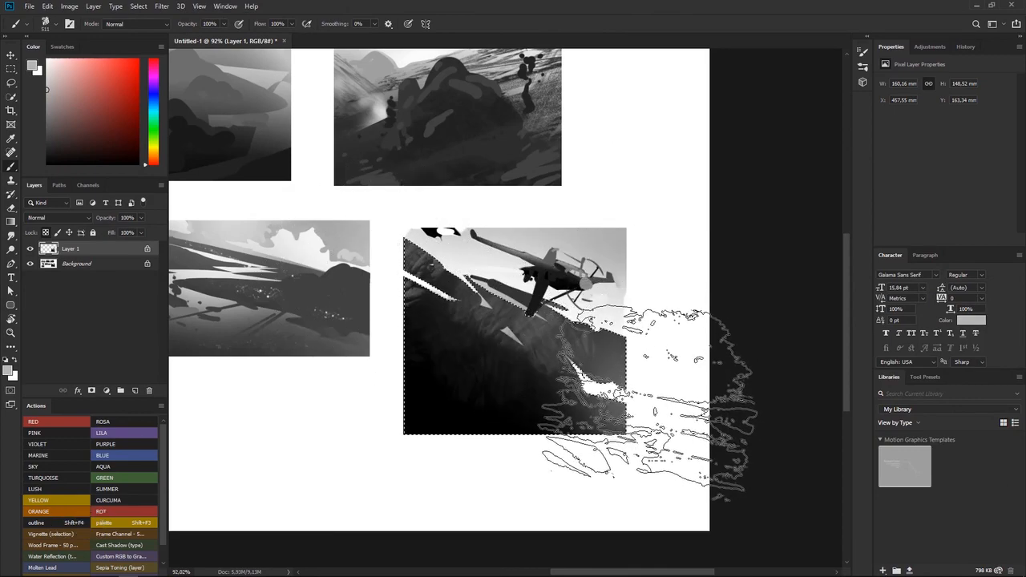
pyautogui.hotkey('ctrl', 'z')
pyautogui.moveTo(451, 265)
pyautogui.mouseDown()
pyautogui.moveTo(529, 330)
pyautogui.moveTo(577, 412)
pyautogui.mouseUp()
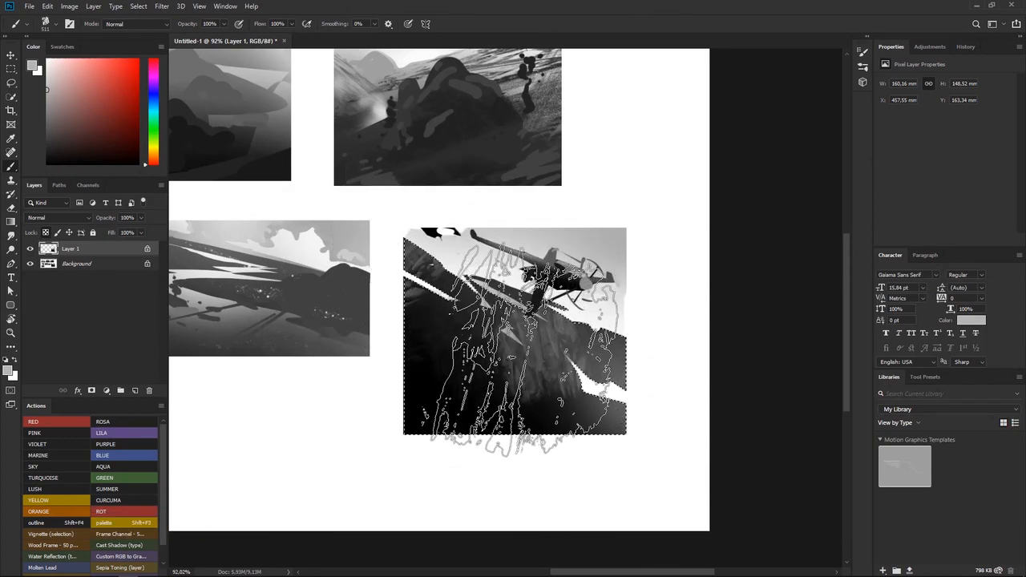
pyautogui.keyDown('alt'); pyautogui.click(530, 380); pyautogui.keyUp('alt')
pyautogui.moveTo(473, 296)
pyautogui.mouseDown()
pyautogui.moveTo(572, 309)
pyautogui.moveTo(648, 373)
pyautogui.mouseUp()
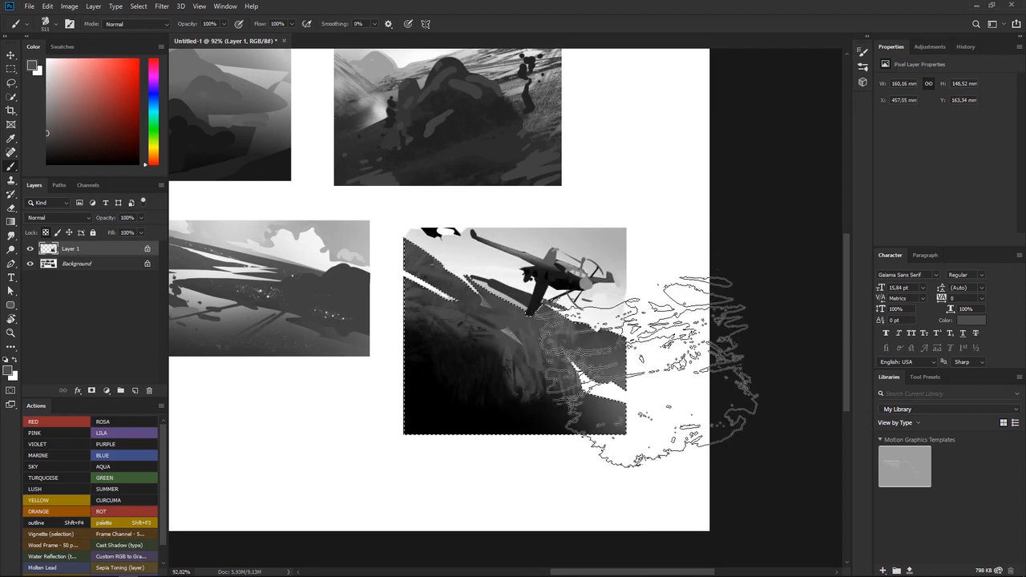
pyautogui.moveTo(537, 305); pyautogui.dragTo(525, 333)
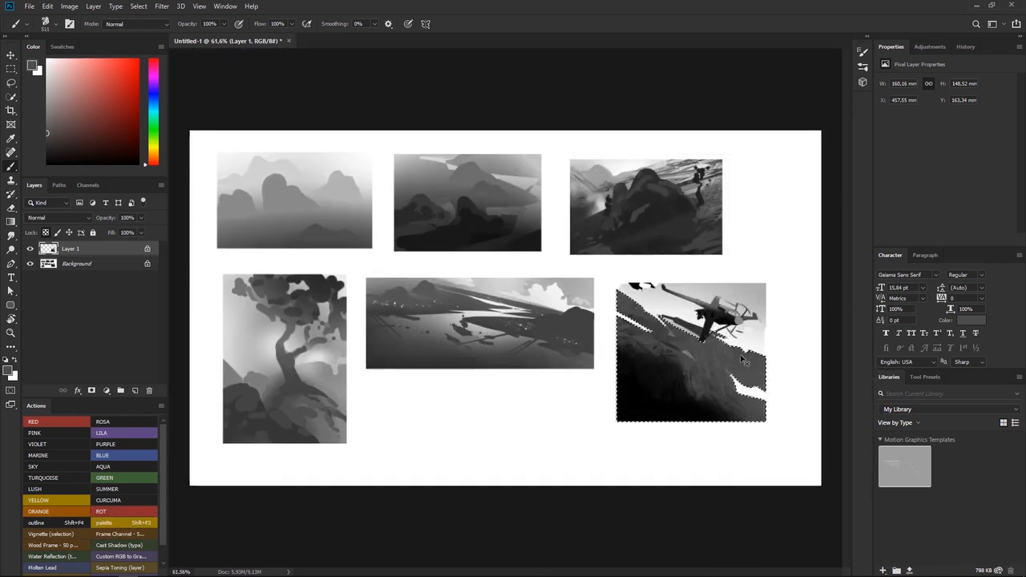
# Sample the near-black hillside tone, reduce the textured brush to 180 px and break up the slope with dark texture
pyautogui.moveTo(713, 330); pyautogui.dragTo(686, 370)
pyautogui.keyDown('alt'); pyautogui.click(684, 379); pyautogui.keyUp('alt')
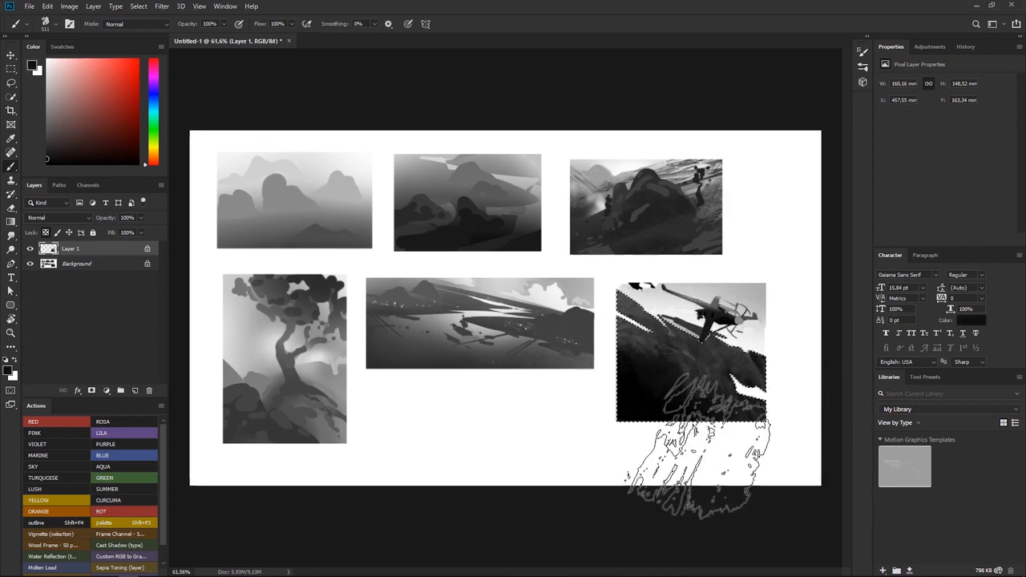
pyautogui.rightClick(665, 330)
pyautogui.press('Return')
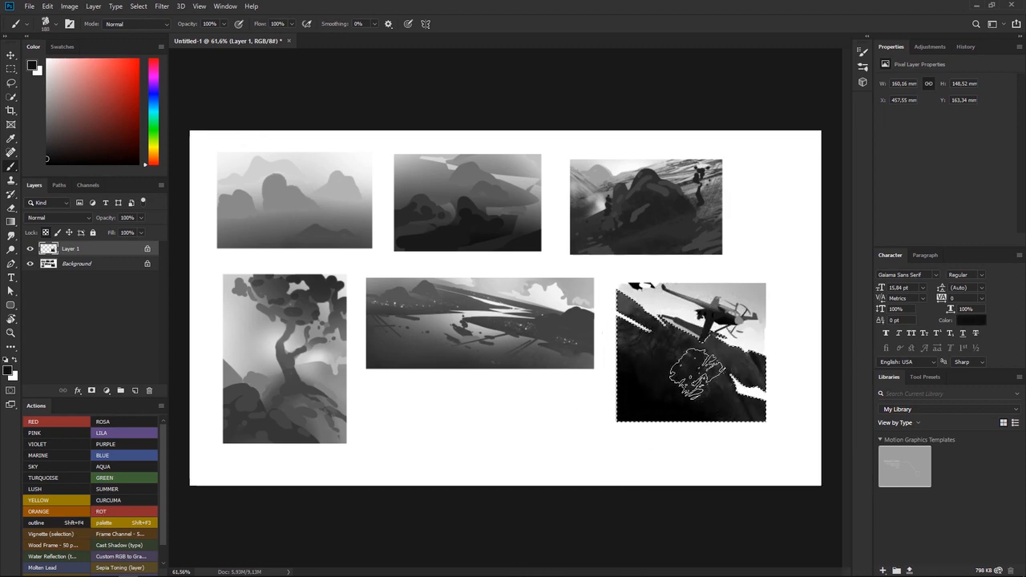
pyautogui.hotkey('ctrl', 'z')
pyautogui.hotkey('ctrl', 'z')
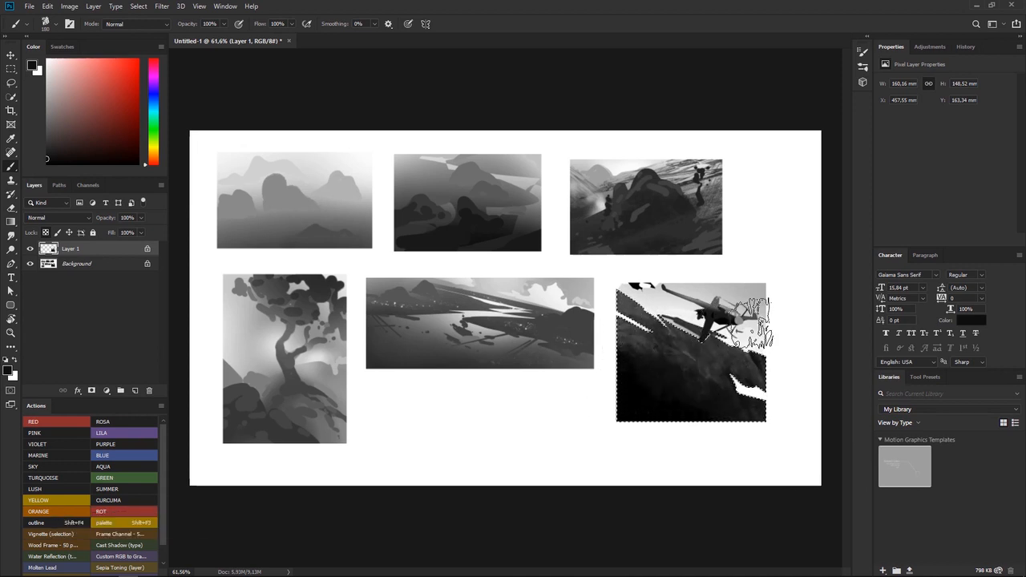
pyautogui.hotkey('ctrl', 'd')
pyautogui.press('space')
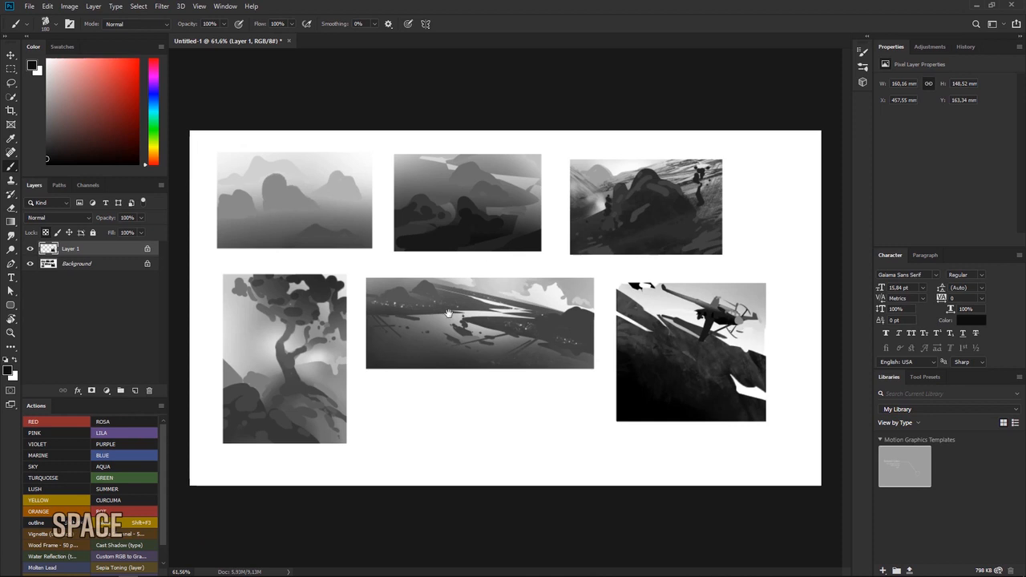
pyautogui.moveTo(706, 307); pyautogui.dragTo(729, 353)
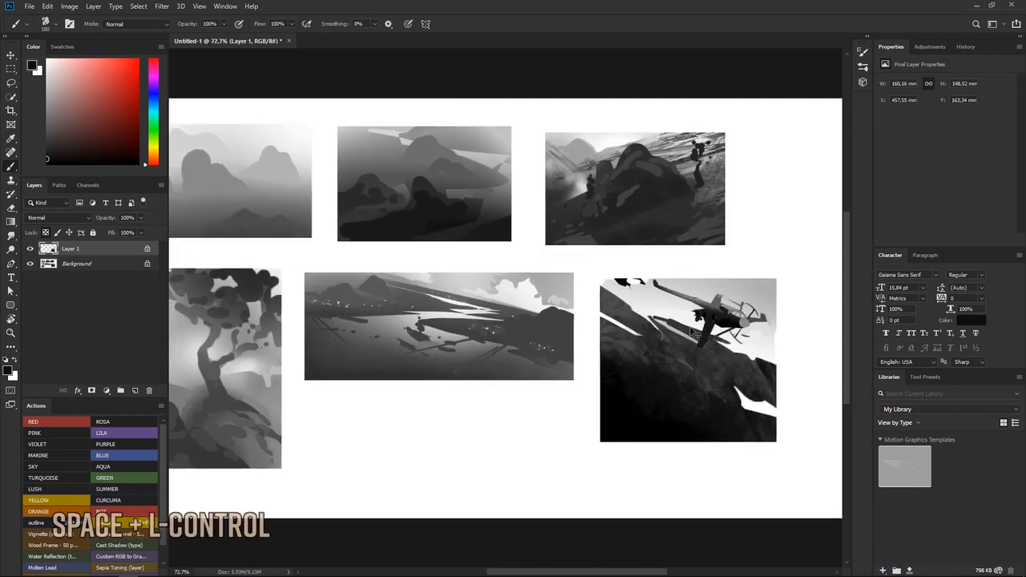
pyautogui.hotkey('ctrl', 'z')
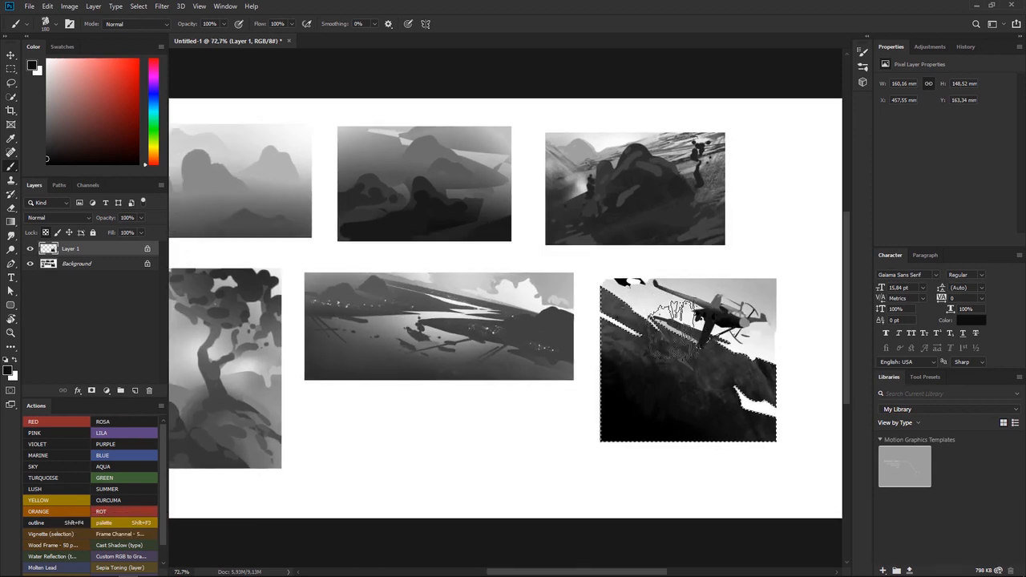
# Extend the selection over the bright sky below the plane and sample a dark grey for the textured brush
pyautogui.press('w')
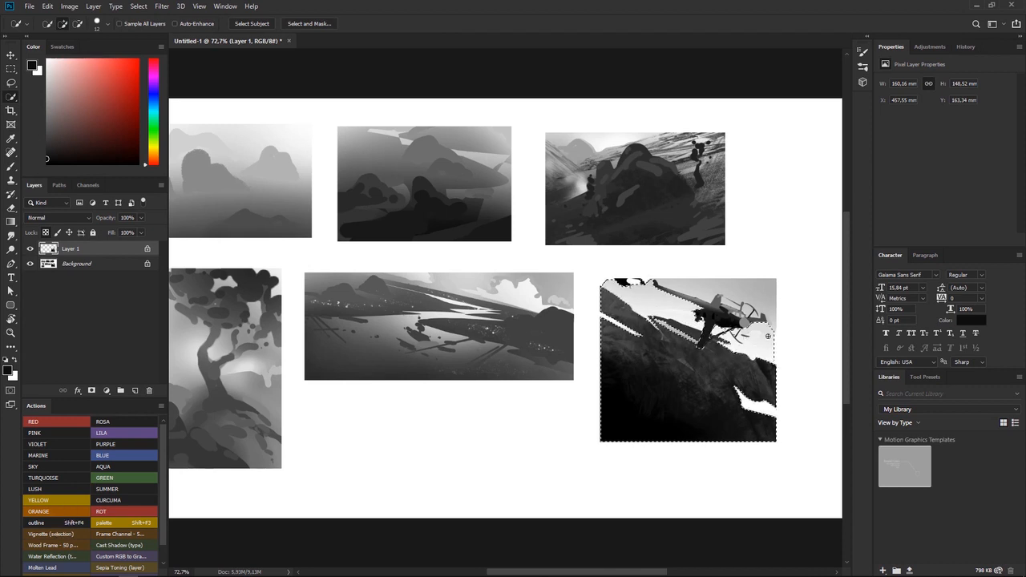
pyautogui.press('b')
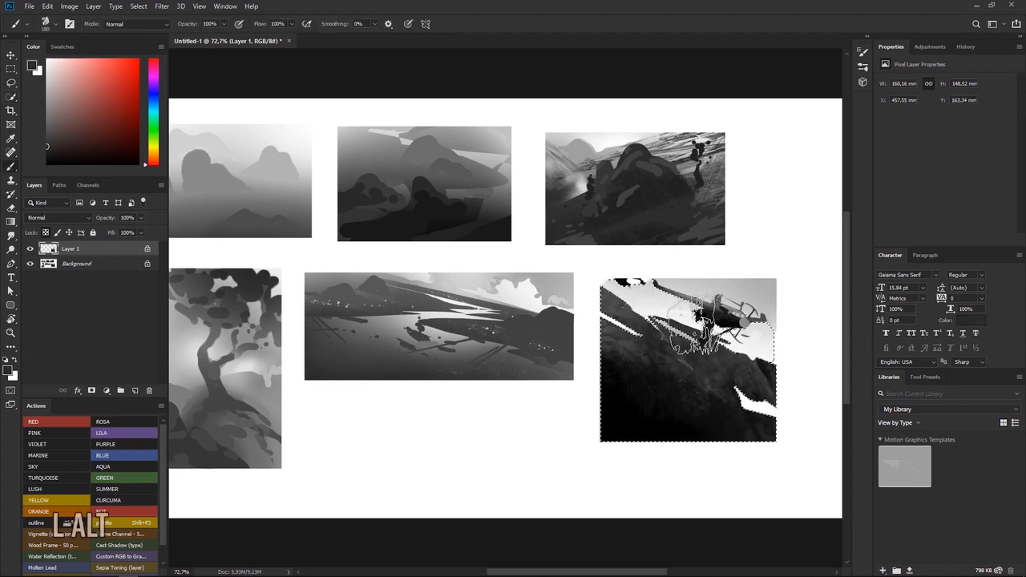
pyautogui.hotkey('ctrl', 'space')
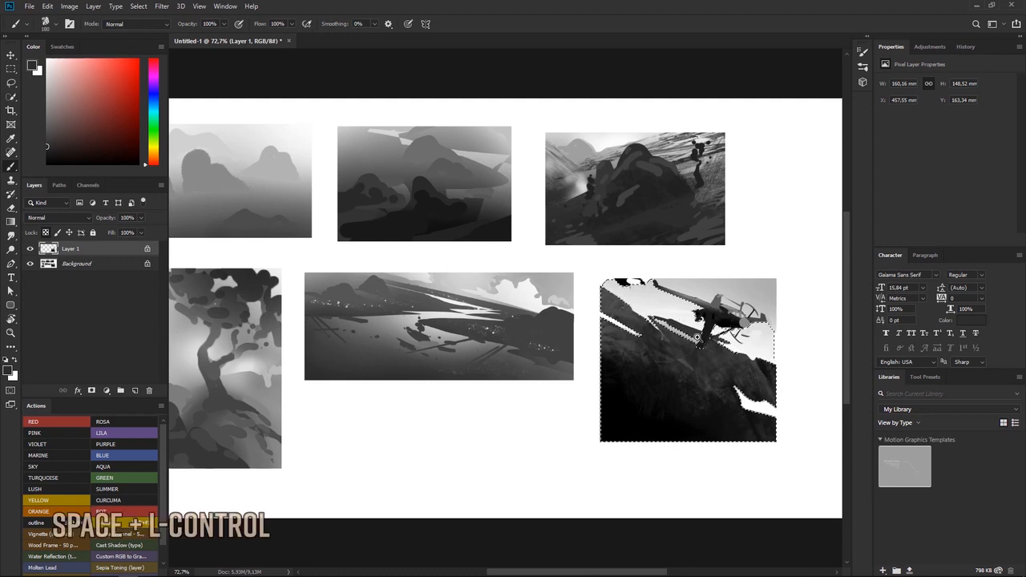
pyautogui.moveTo(697, 337)
pyautogui.mouseDown()
pyautogui.moveTo(711, 337)
pyautogui.moveTo(601, 336)
pyautogui.moveTo(650, 328)
pyautogui.mouseUp()
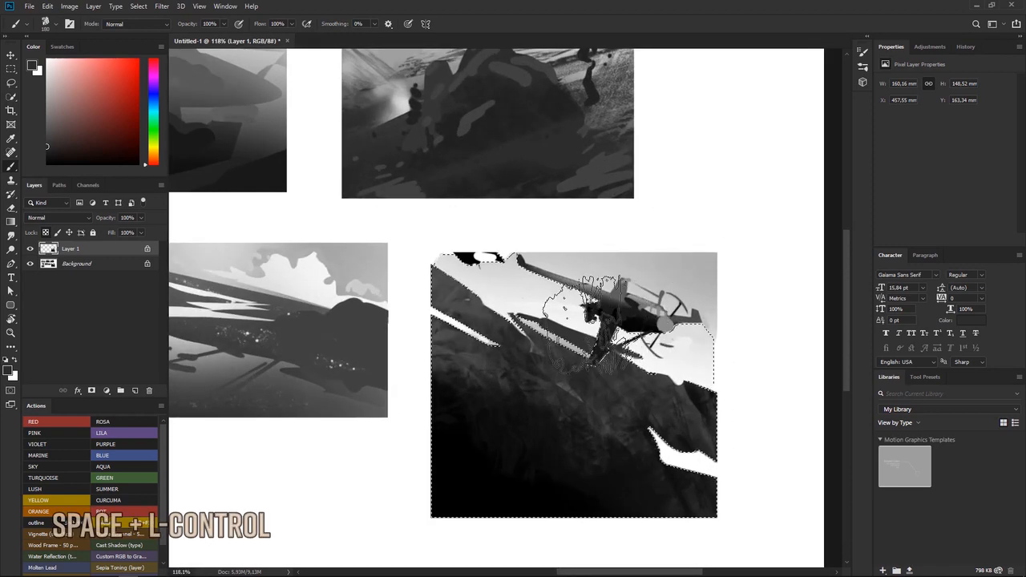
pyautogui.press('w')
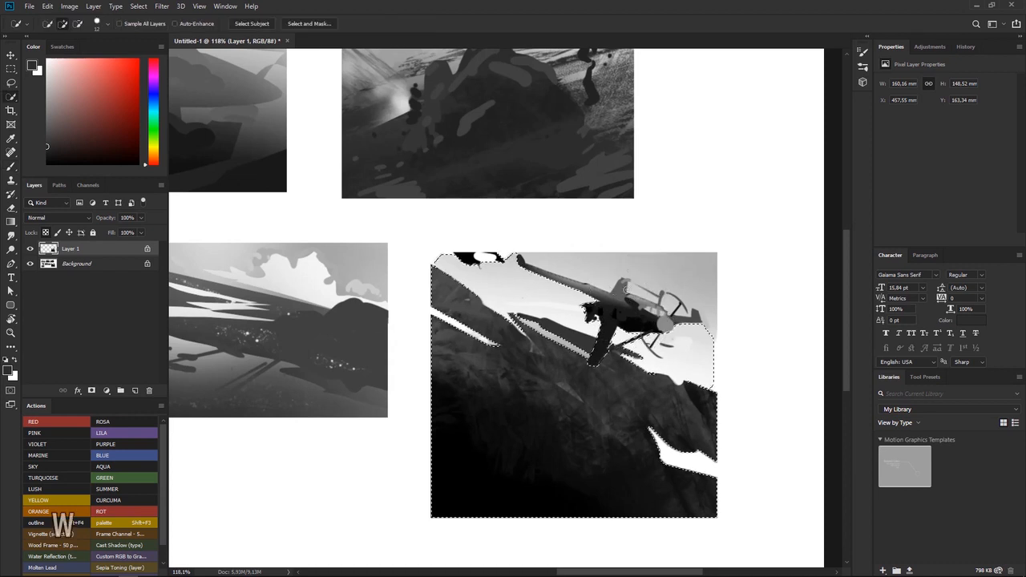
pyautogui.moveTo(625, 290)
pyautogui.mouseDown()
pyautogui.moveTo(598, 271)
pyautogui.moveTo(655, 267)
pyautogui.mouseUp()
pyautogui.hotkey('ctrl', 'z')
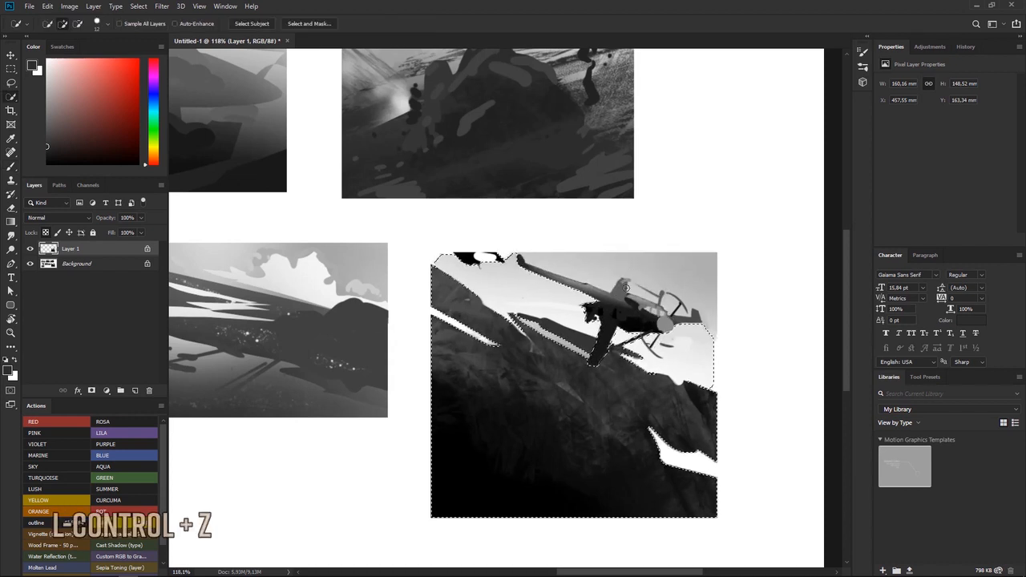
# Switch to a soft round brush, sample the pale sky tone and lay light haze over the ridge below the plane
pyautogui.press('b')
pyautogui.rightClick(556, 329)
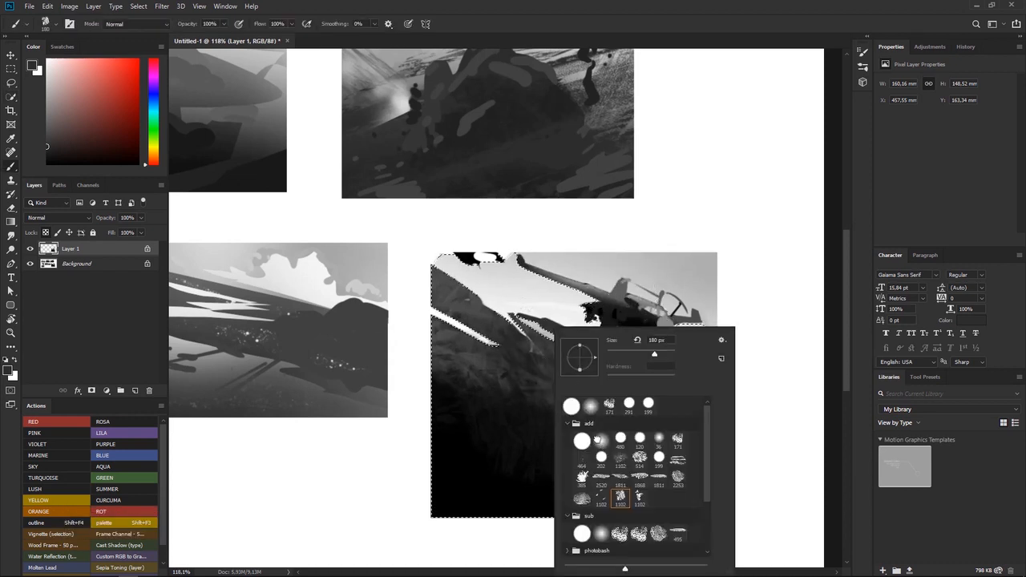
pyautogui.keyDown('alt'); pyautogui.click(545, 321); pyautogui.keyUp('alt')
pyautogui.moveTo(596, 343)
pyautogui.mouseDown()
pyautogui.moveTo(630, 385)
pyautogui.moveTo(612, 355)
pyautogui.mouseUp()
pyautogui.hotkey('ctrl', 'z')
pyautogui.rightClick(609, 337)
pyautogui.rightClick(635, 353)
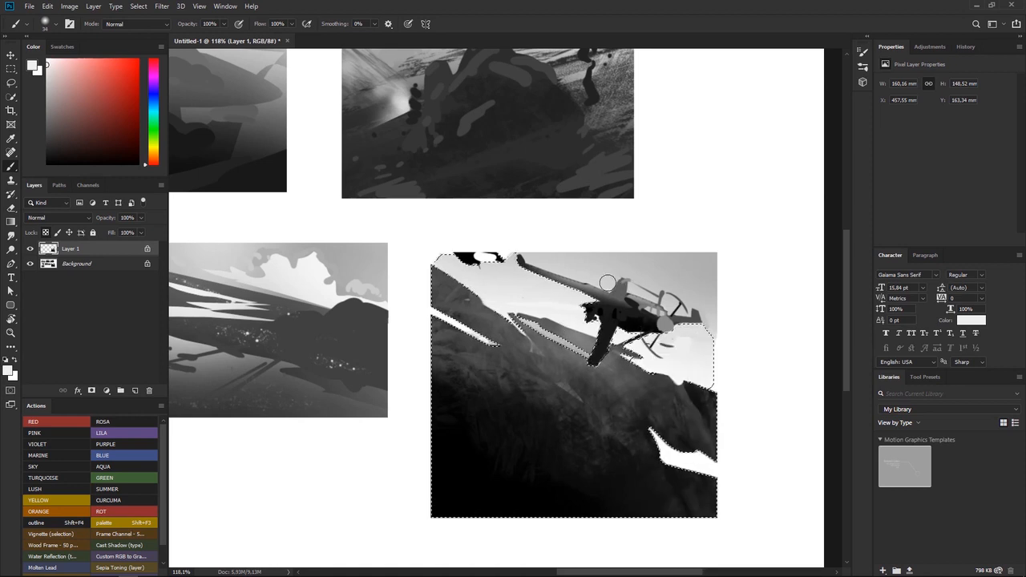
# Add the upper sky to the selection and refine it around the plane's nose cone and propeller
pyautogui.press('w')
pyautogui.keyDown('alt'); pyautogui.click(659, 322); pyautogui.keyUp('alt')
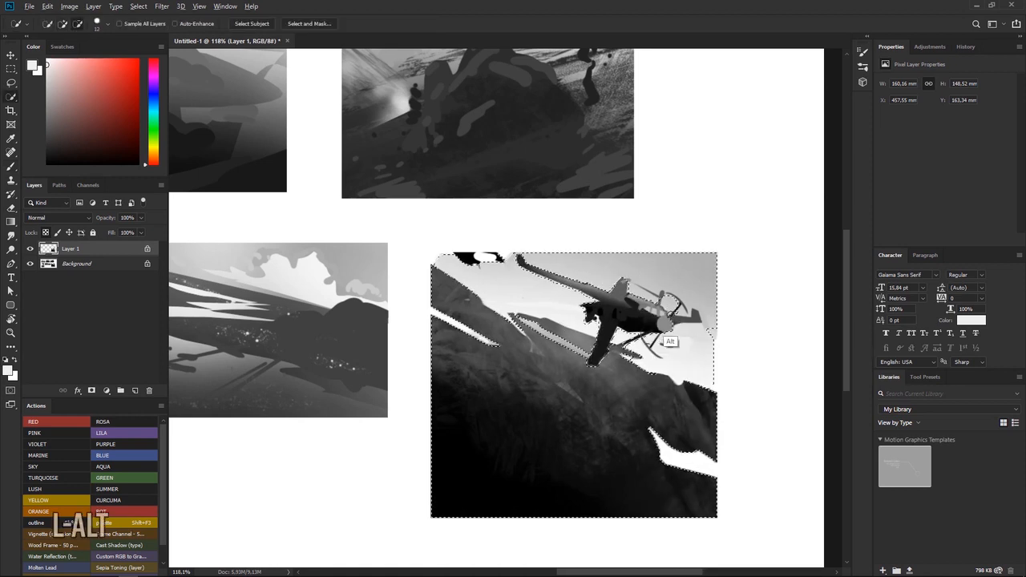
pyautogui.keyDown('alt'); pyautogui.click(675, 321); pyautogui.keyUp('alt')
pyautogui.click(672, 299)
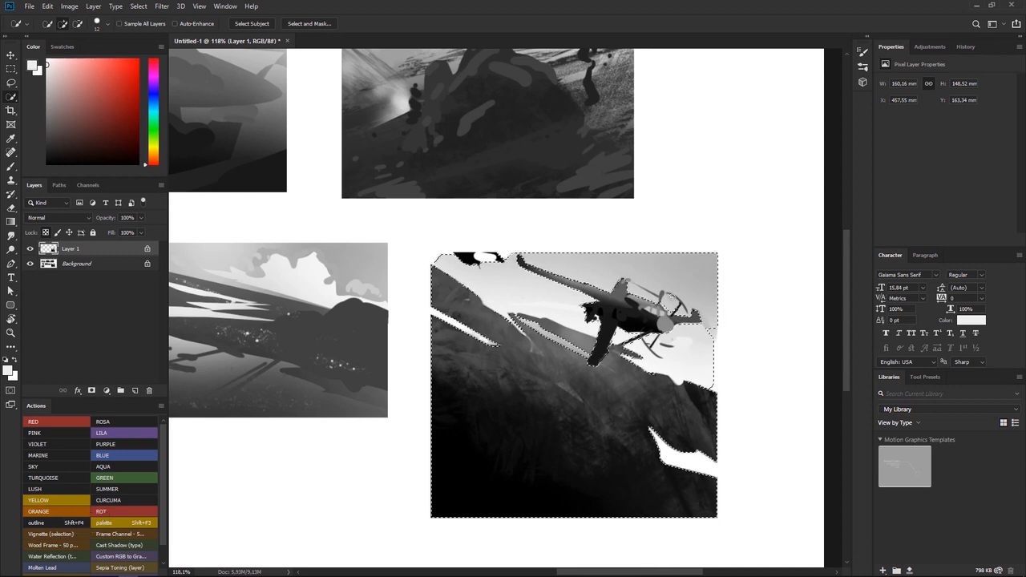
# Switch to a hard round brush at 25 px and paint light cloud shapes in the selected sky around the plane
pyautogui.click(687, 317)
pyautogui.press('b')
pyautogui.rightClick(665, 297)
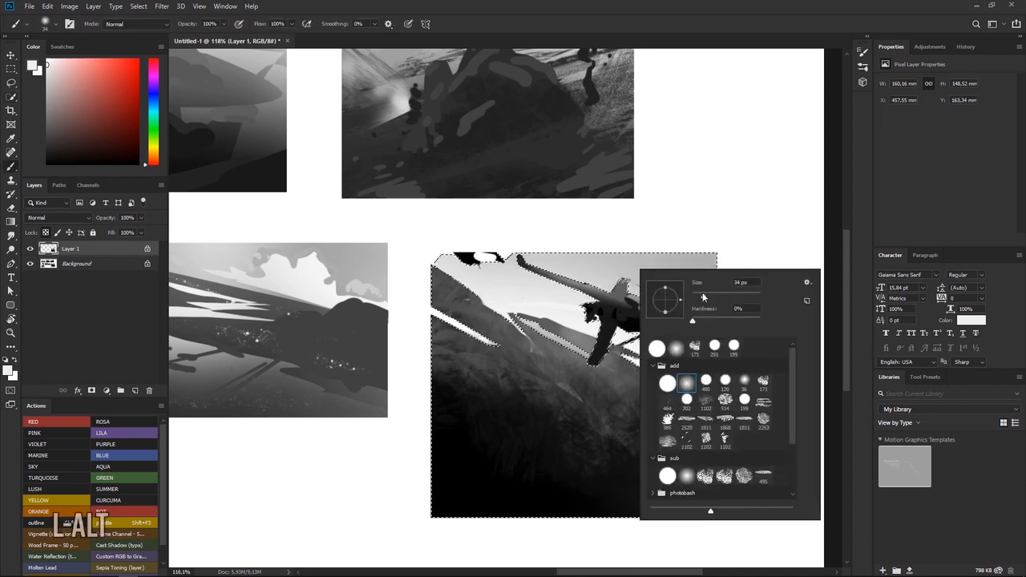
pyautogui.moveTo(703, 298); pyautogui.dragTo(701, 298)
pyautogui.click(667, 381)
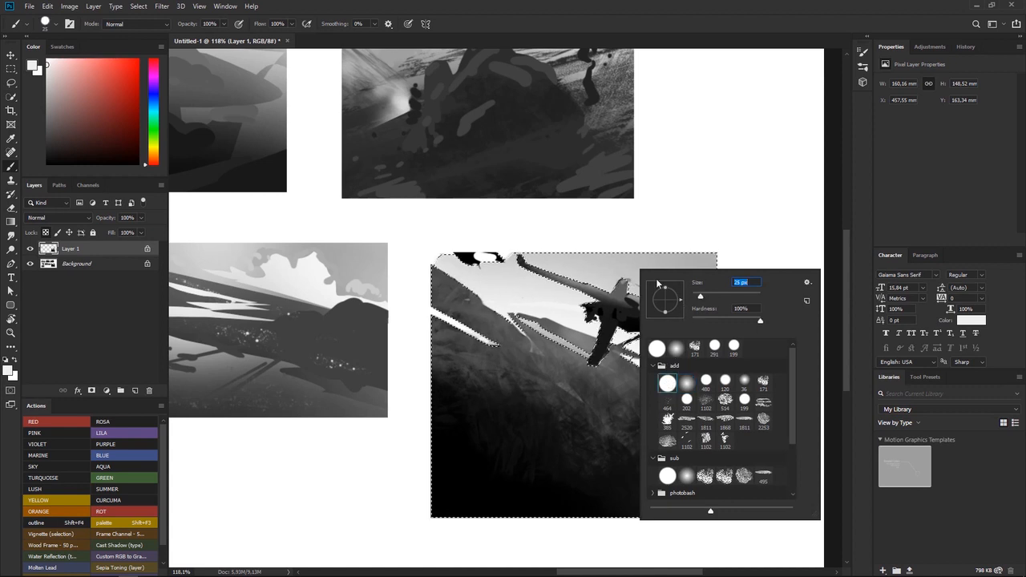
pyautogui.moveTo(542, 289); pyautogui.dragTo(563, 288)
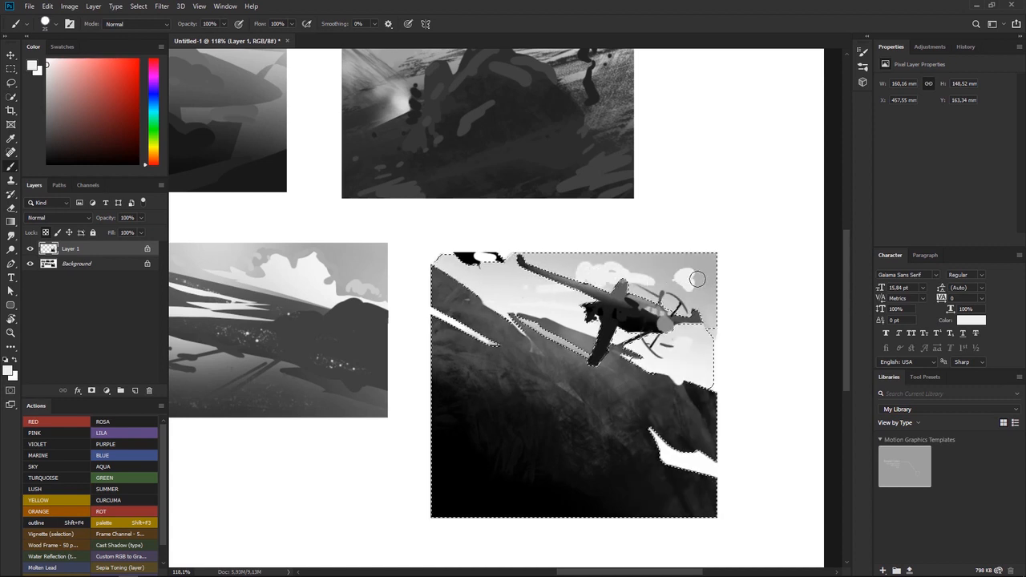
pyautogui.moveTo(582, 281); pyautogui.dragTo(578, 302)
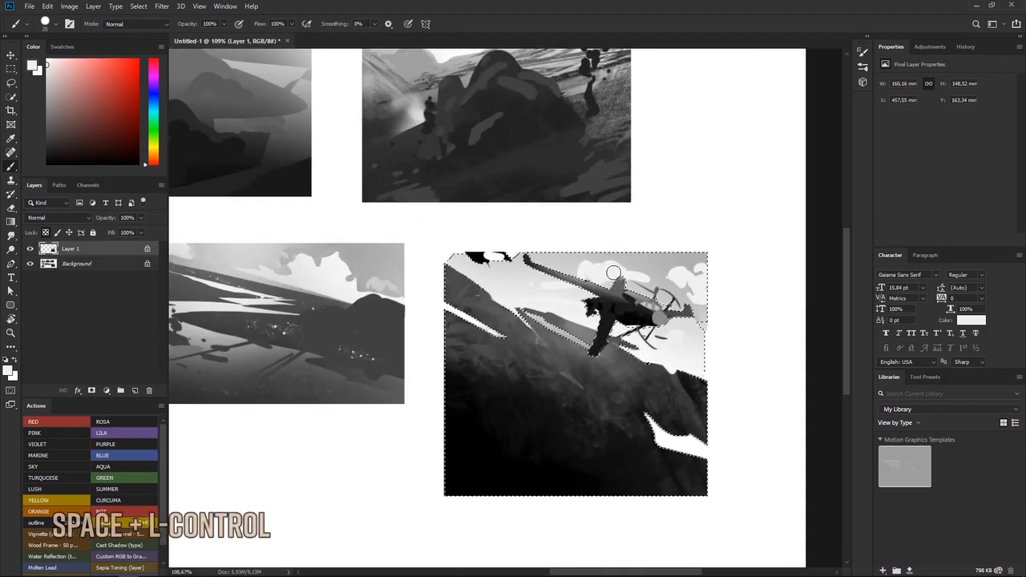
# Deselect the plane thumbnail and merge Layer 1 down into the Background layer
pyautogui.hotkey('ctrl', 'd')
pyautogui.moveTo(458, 234)
pyautogui.mouseDown()
pyautogui.moveTo(542, 277)
pyautogui.moveTo(442, 291)
pyautogui.moveTo(521, 307)
pyautogui.moveTo(517, 318)
pyautogui.mouseUp()
pyautogui.moveTo(450, 287); pyautogui.dragTo(455, 247)
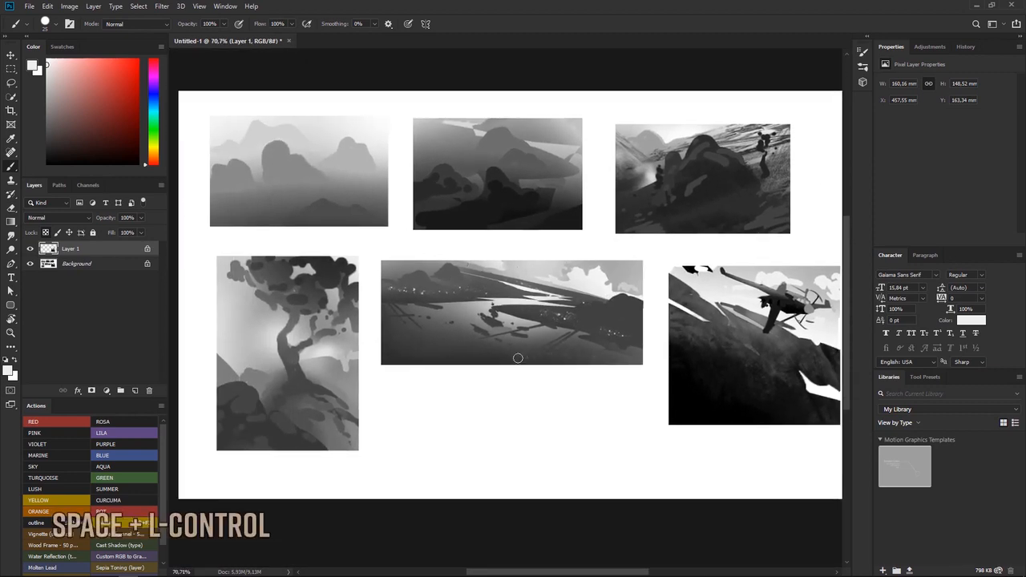
pyautogui.hotkey('ctrl', 'e')
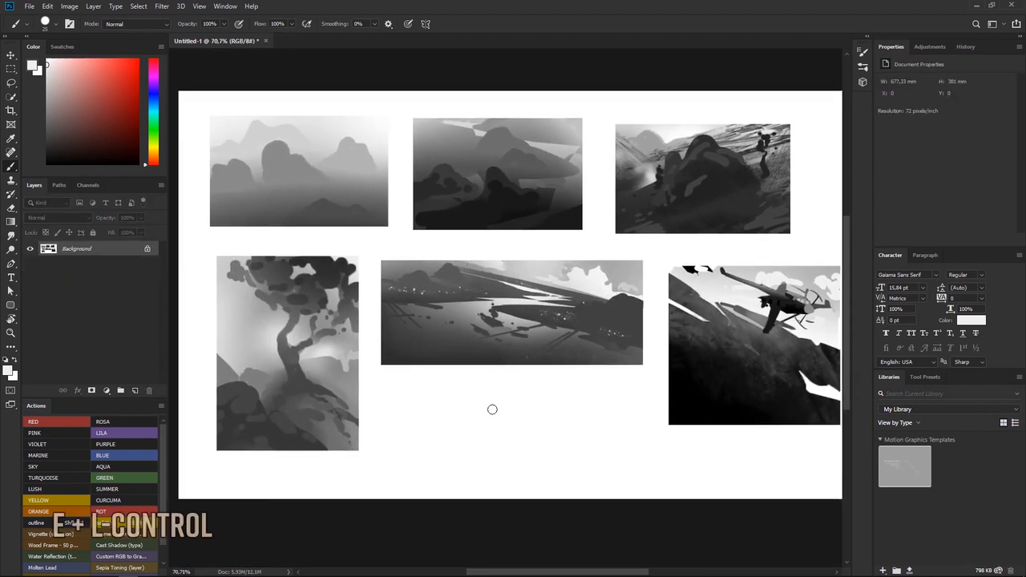
# Sample a dark grey from the middle lower thumbnail and draw a small heart outline on the blank canvas beneath it
pyautogui.moveTo(507, 406)
pyautogui.mouseDown()
pyautogui.moveTo(505, 437)
pyautogui.moveTo(517, 425)
pyautogui.mouseUp()
pyautogui.keyDown('alt'); pyautogui.click(519, 368); pyautogui.keyUp('alt')
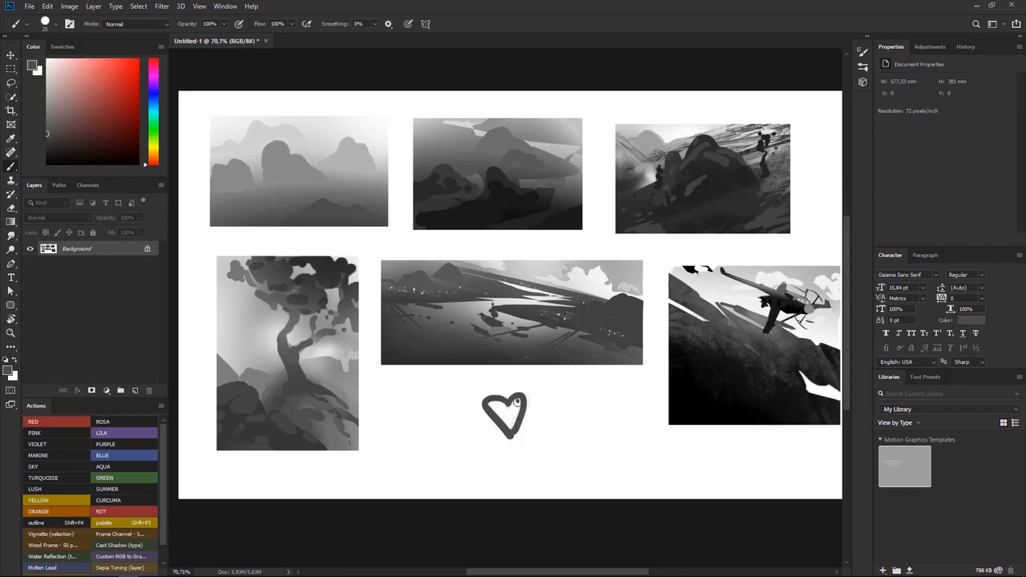